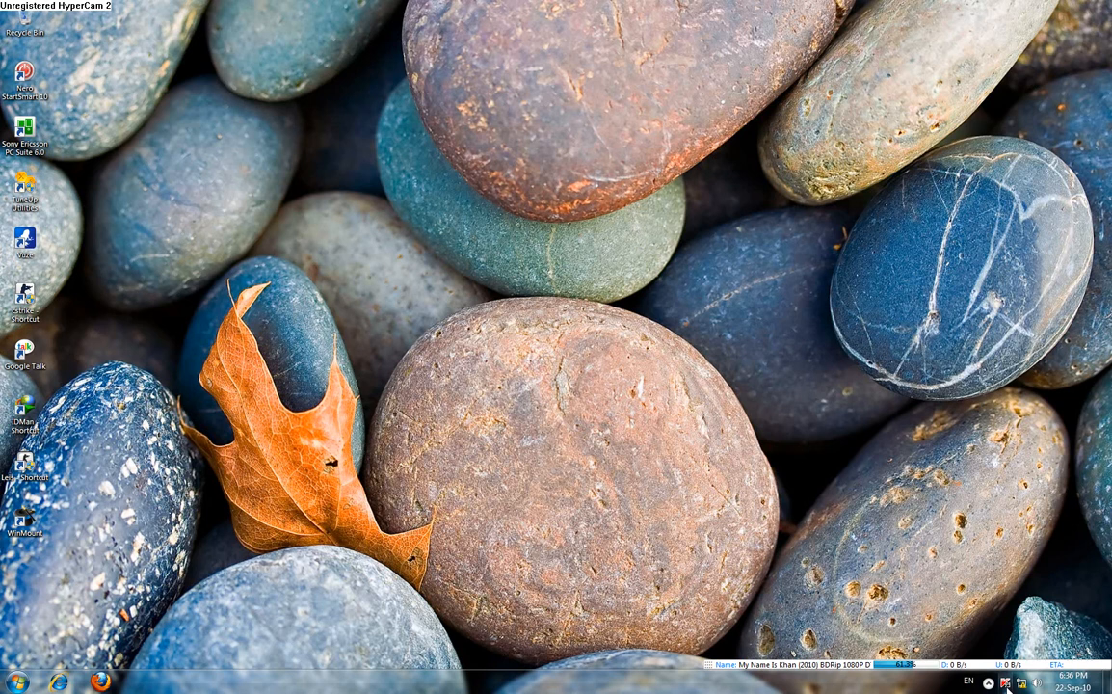
# Delete the active trial key in Kaspersky PURE's License manager, dismiss the activation notification and close the License manager.
pyautogui.click(1004, 682)
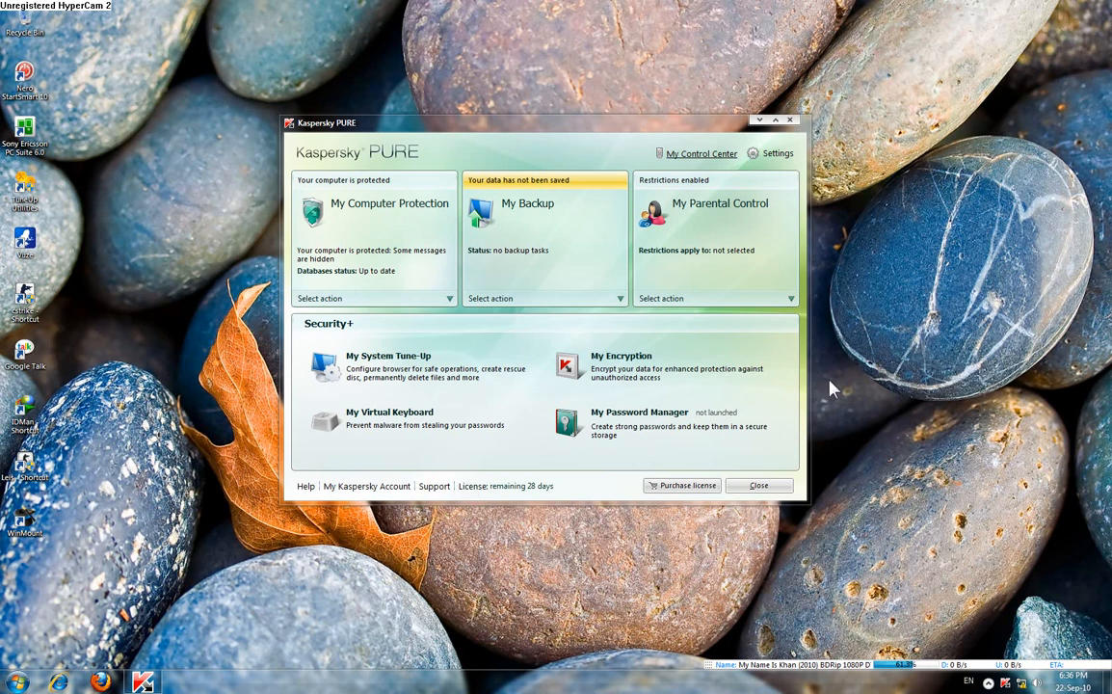
pyautogui.click(473, 488)
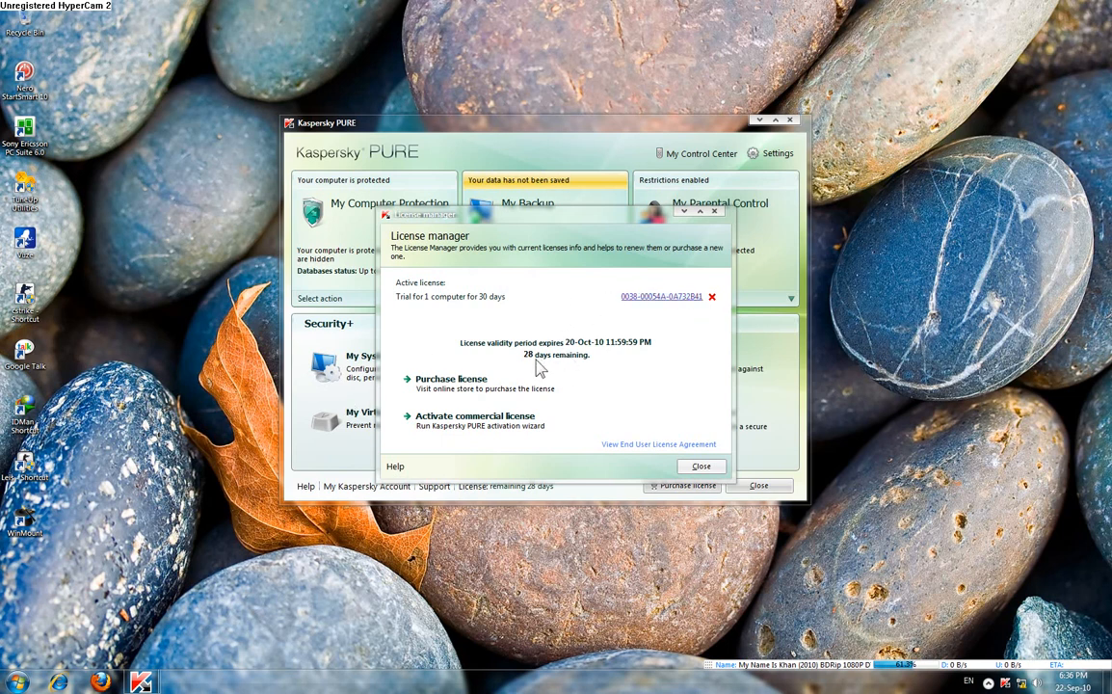
pyautogui.click(711, 298)
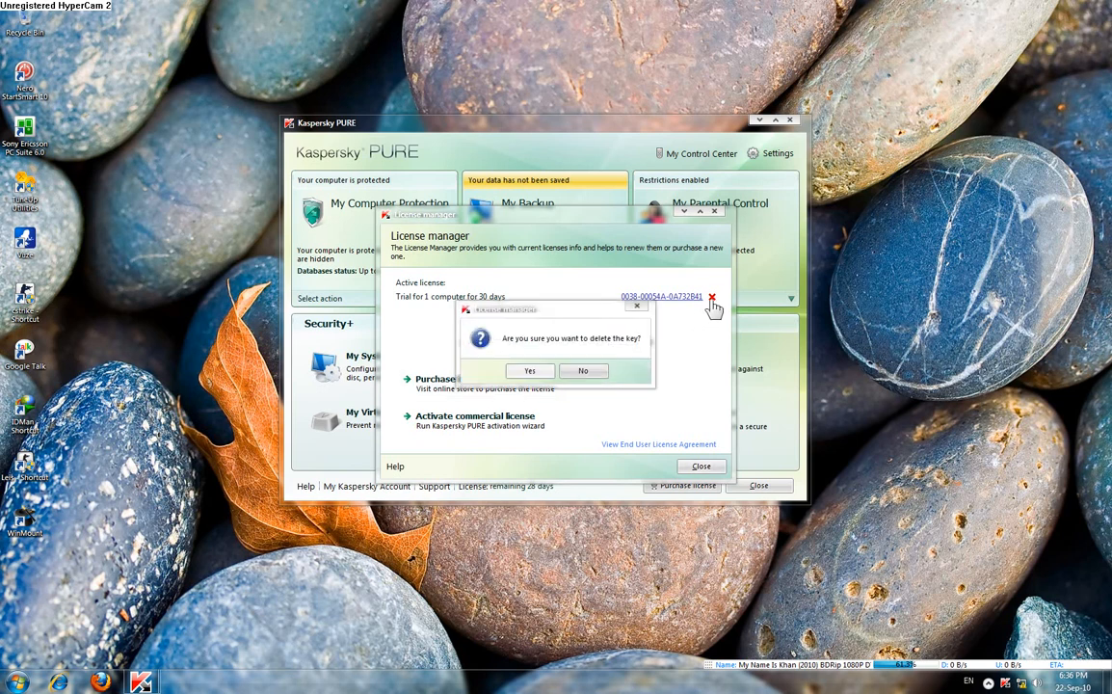
pyautogui.click(534, 372)
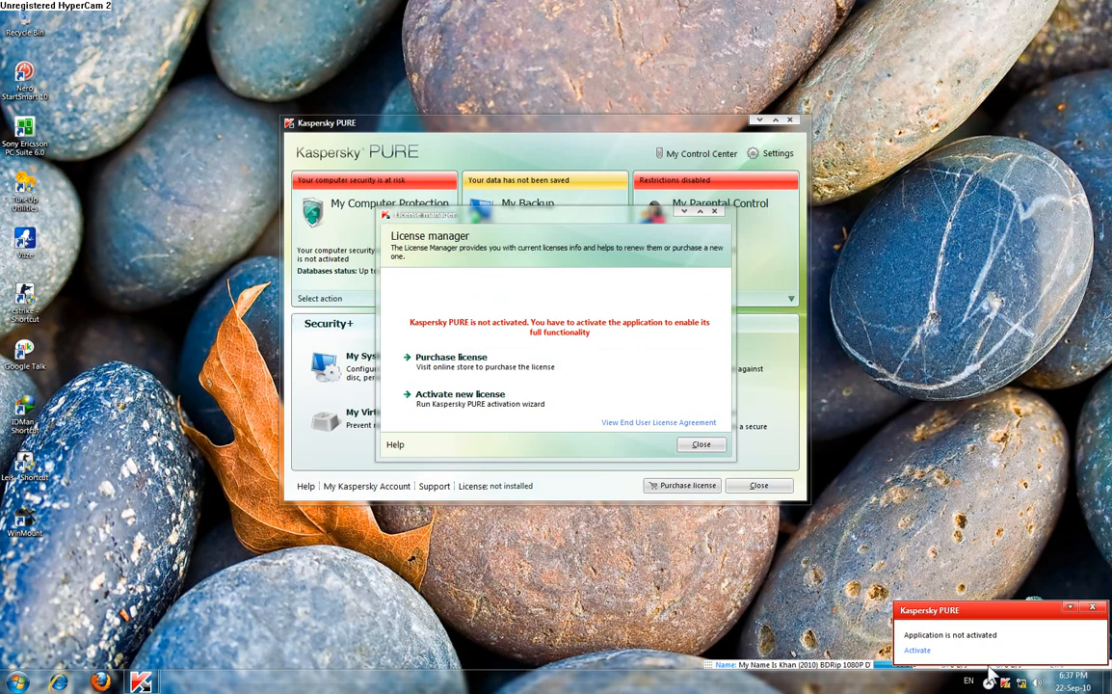
pyautogui.click(1089, 606)
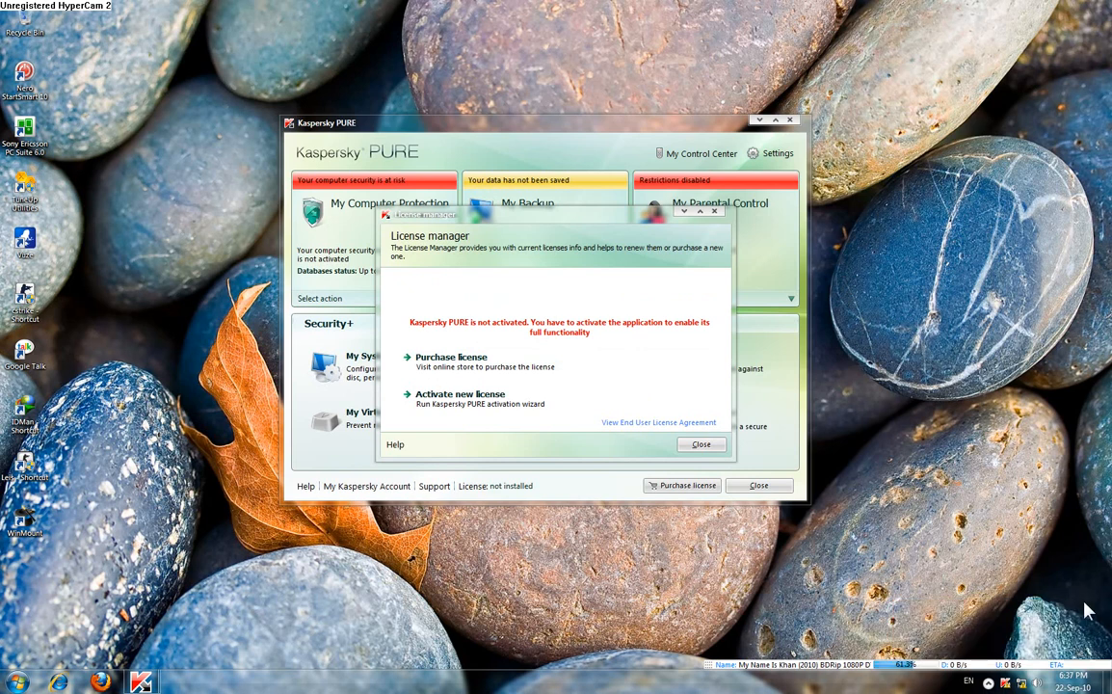
pyautogui.click(715, 211)
# Disable Self-Defense in the Kaspersky PURE settings and save the change.
pyautogui.click(776, 154)
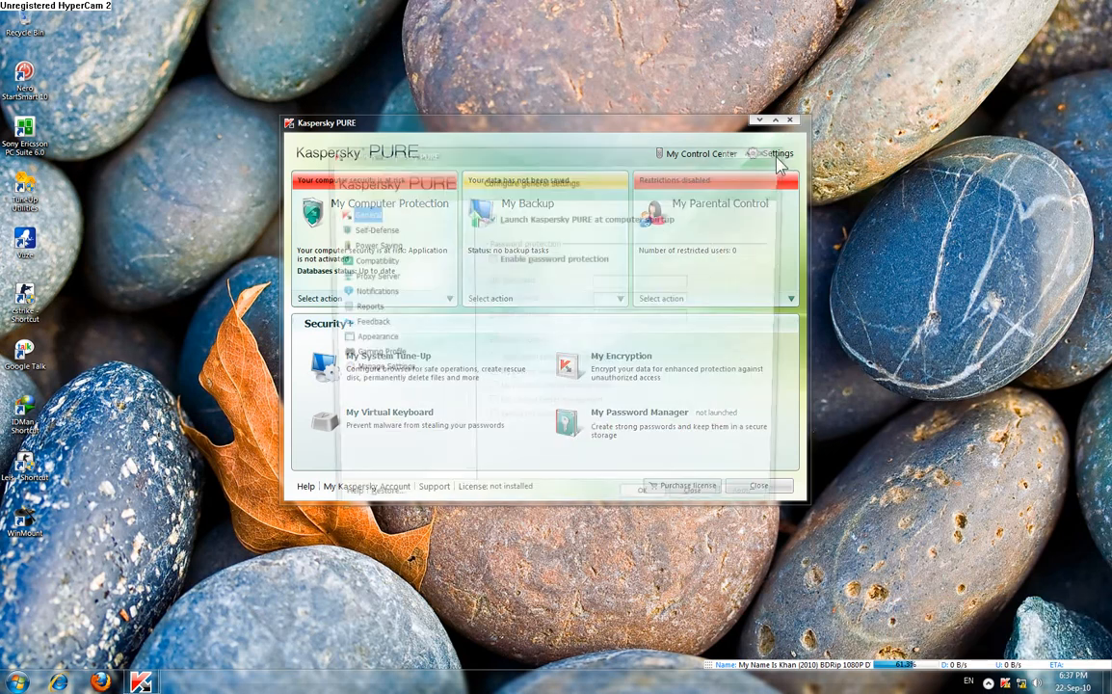
pyautogui.click(369, 231)
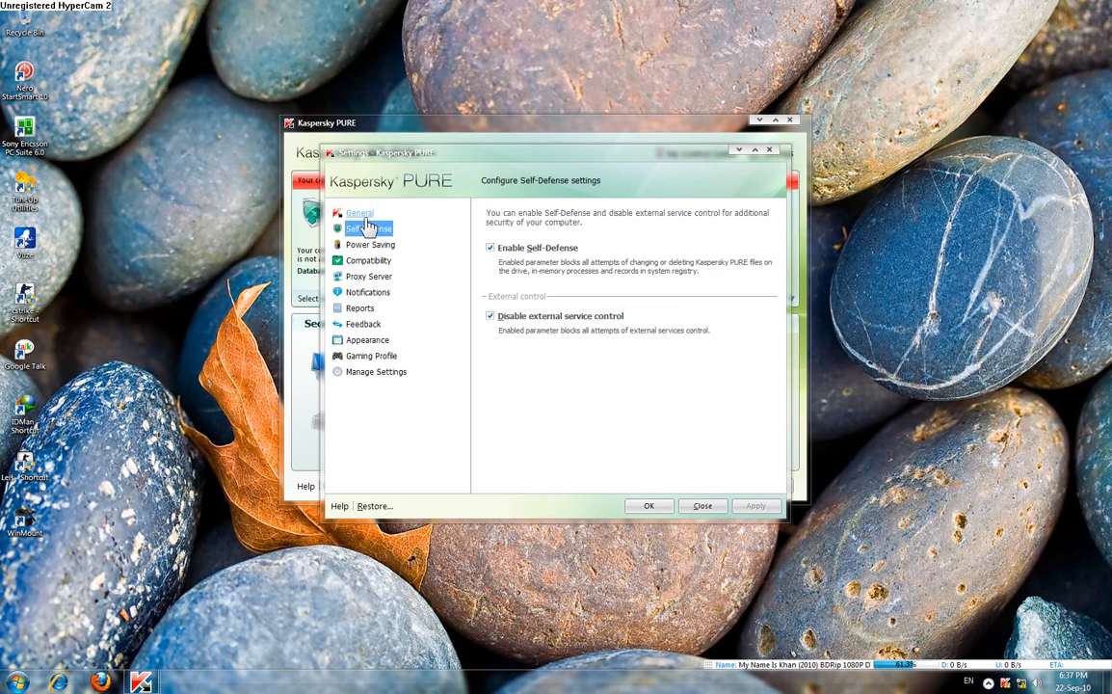
pyautogui.click(491, 250)
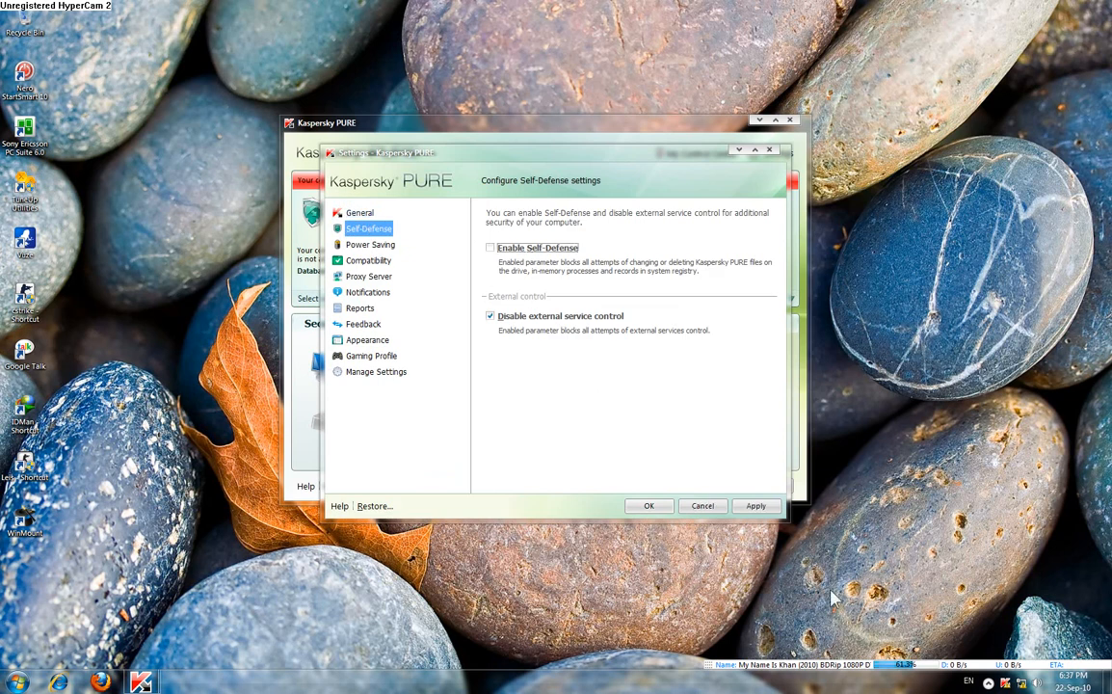
pyautogui.click(755, 505)
pyautogui.click(648, 506)
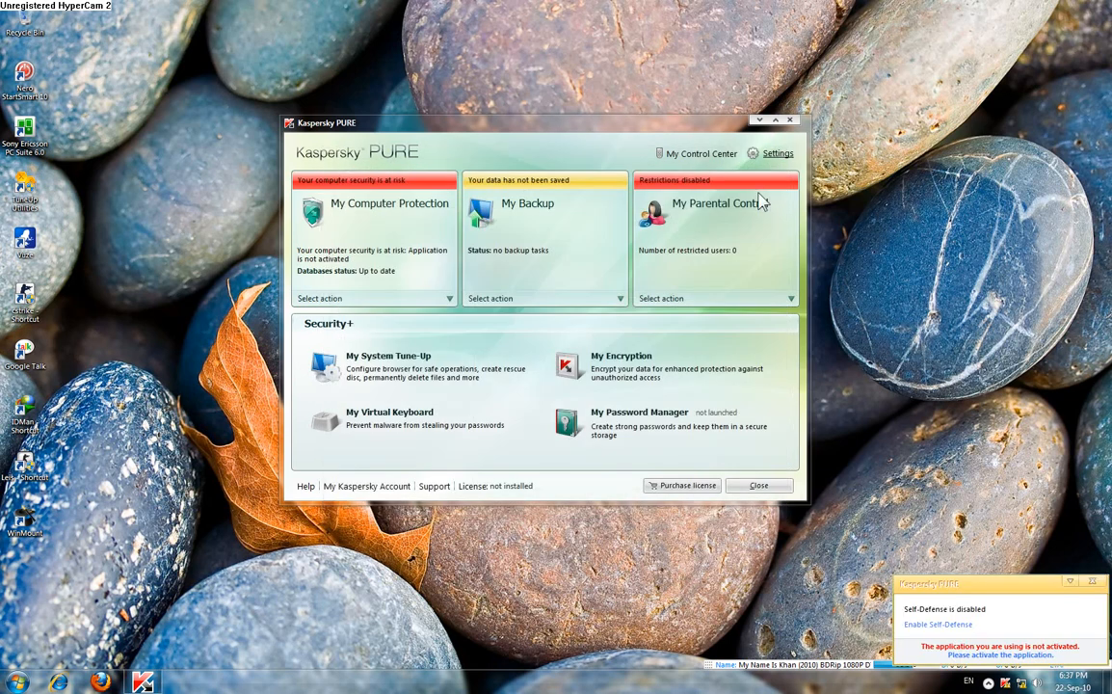
# Examine the My Computer Protection settings for File Anti-Virus, Mail Anti-Virus, Application Control and Full Scan, leaving them unedited and closing the Kaspersky windows.
pyautogui.click(313, 210)
pyautogui.click(795, 129)
pyautogui.click(792, 122)
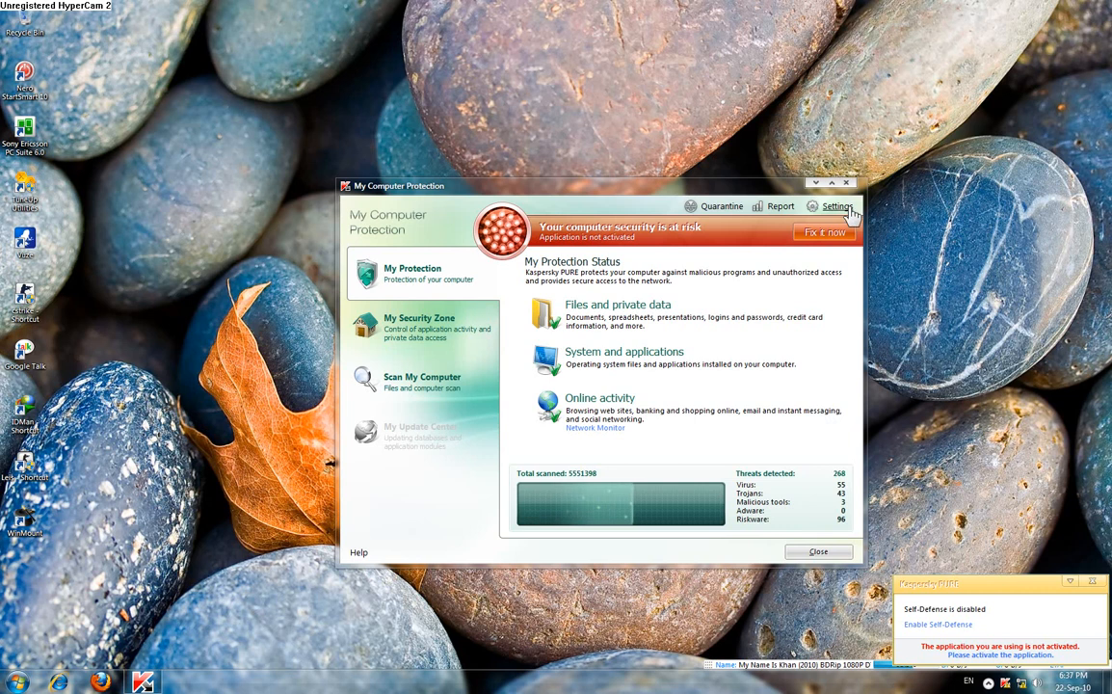
pyautogui.click(835, 206)
pyautogui.click(347, 231)
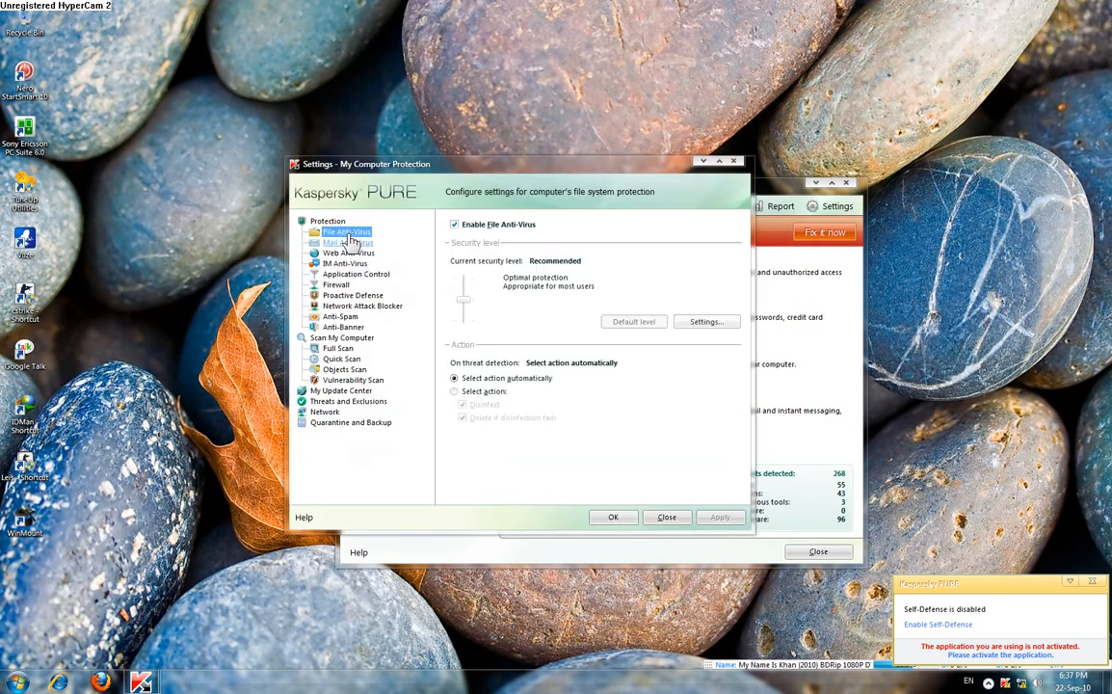
pyautogui.click(346, 241)
pyautogui.click(355, 274)
pyautogui.click(342, 349)
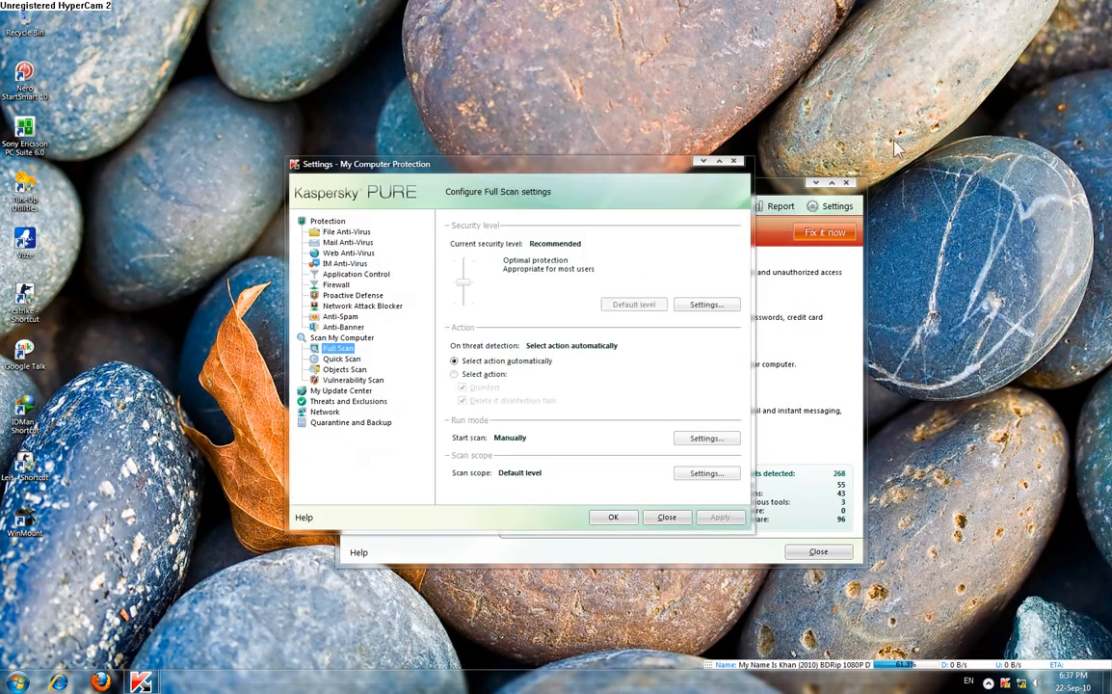
pyautogui.click(734, 161)
pyautogui.click(846, 183)
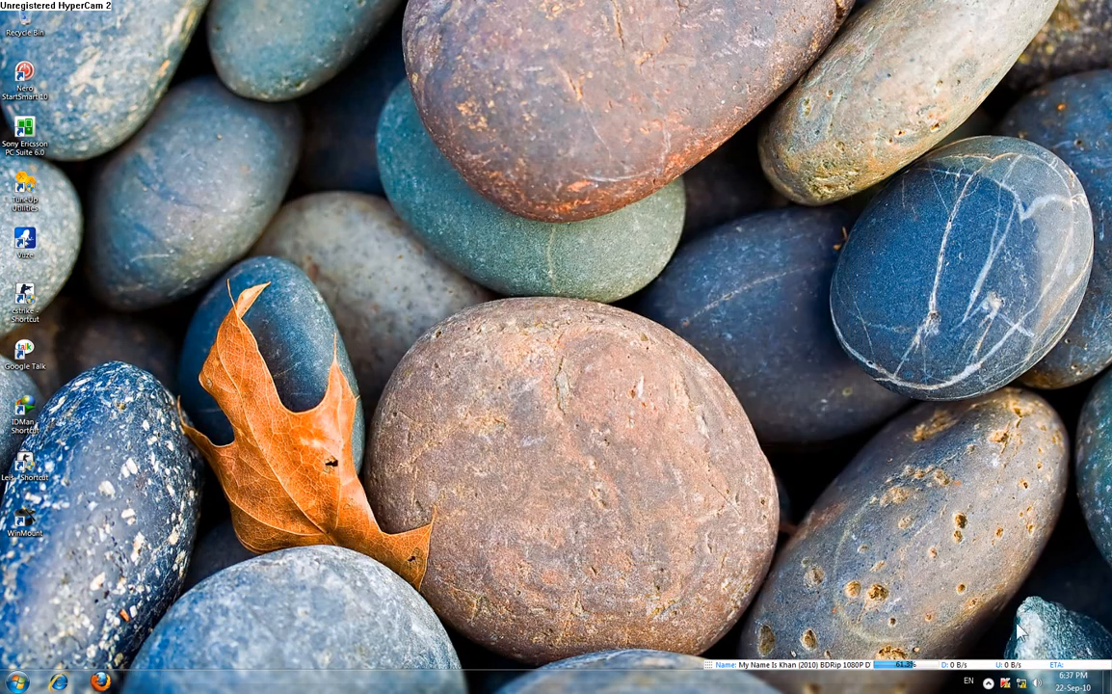
# Exit Kaspersky PURE so that it no longer runs in the background.
pyautogui.click(988, 682)
pyautogui.rightClick(1004, 684)
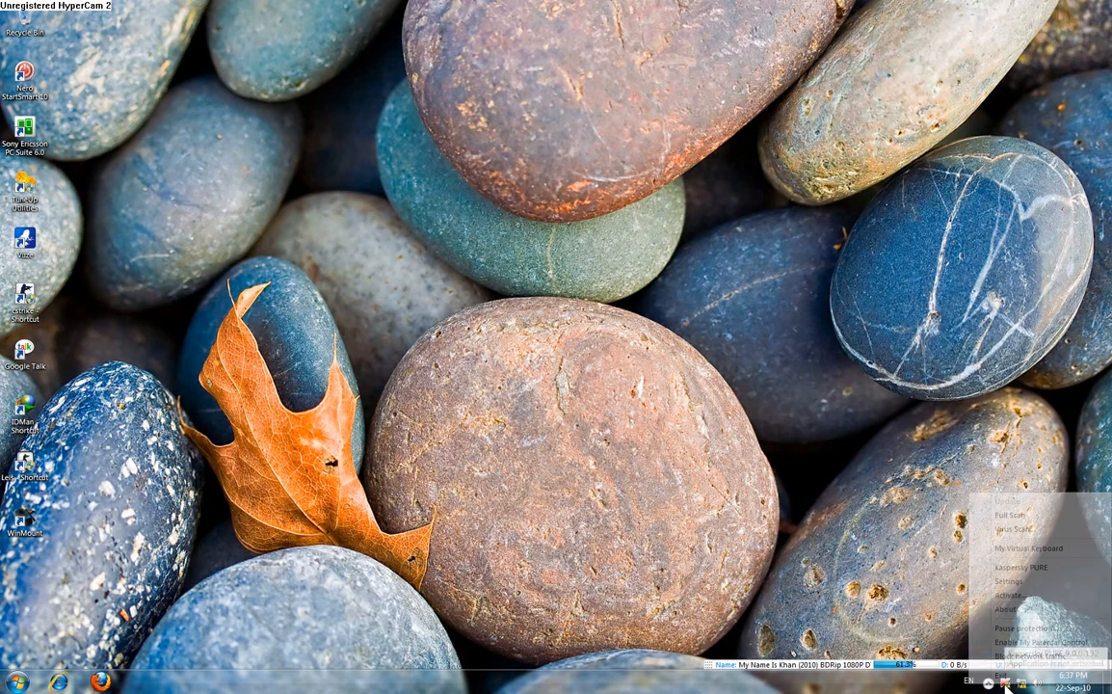
pyautogui.click(1002, 675)
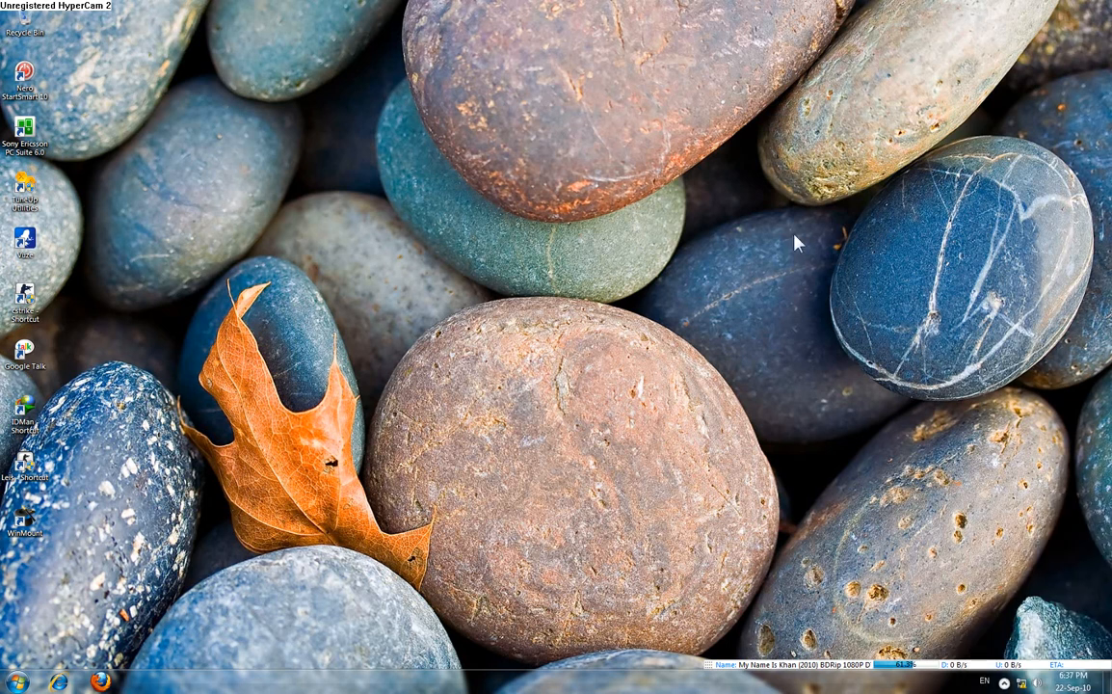
pyautogui.click(16, 681)
pyautogui.click(444, 510)
pyautogui.click(21, 676)
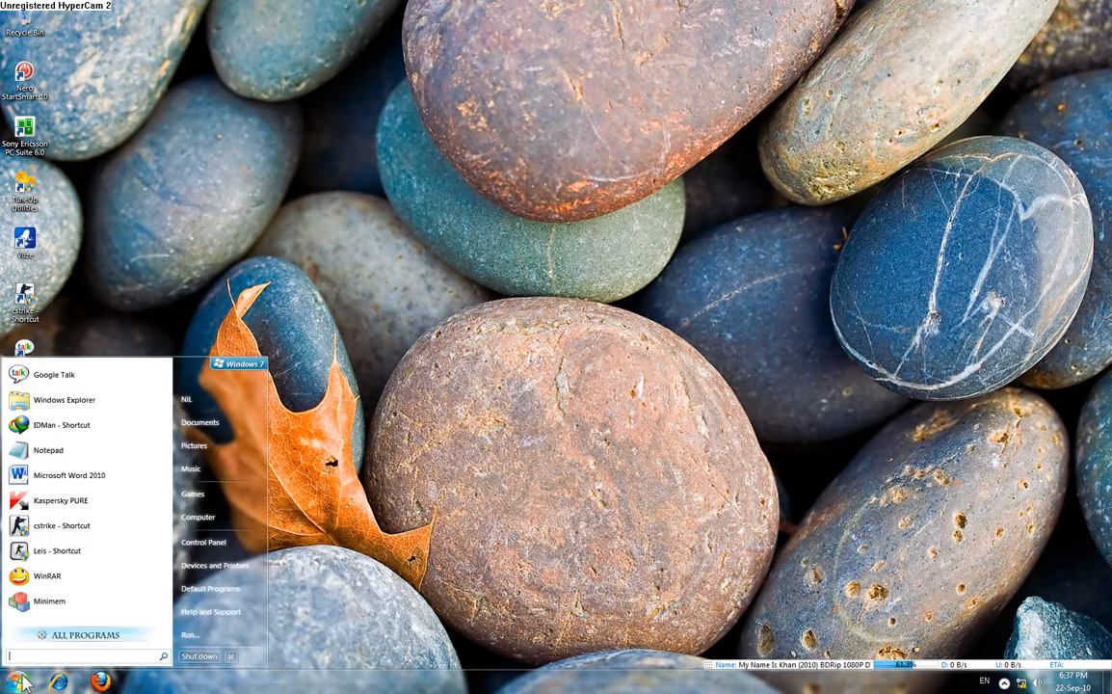
pyautogui.click(190, 634)
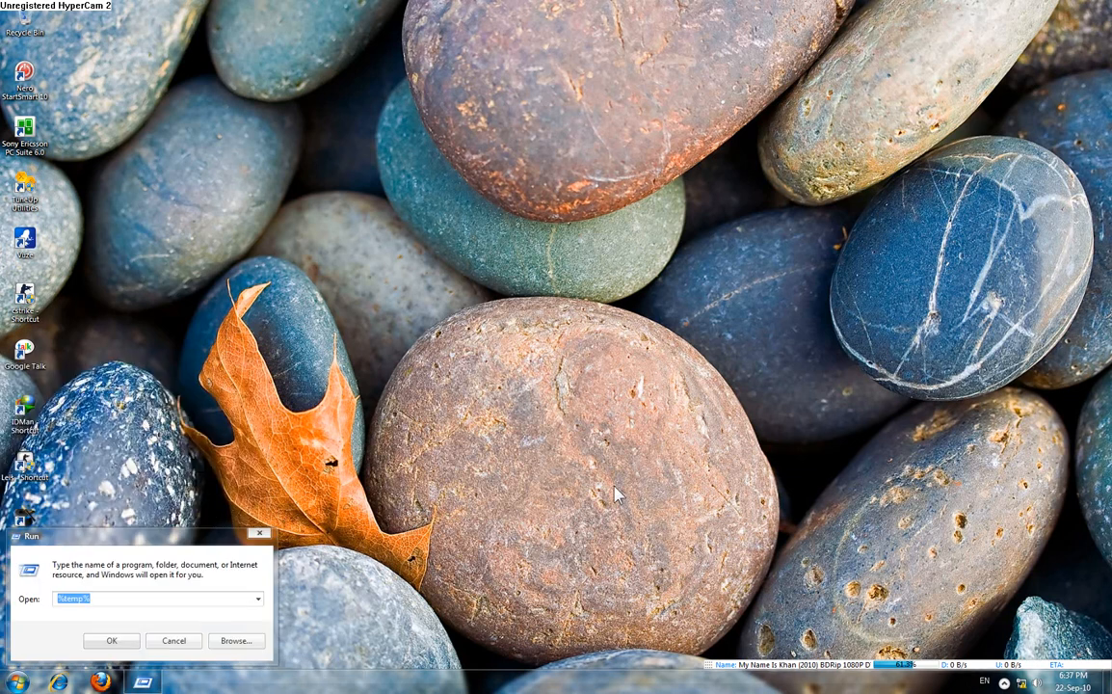
pyautogui.click(259, 532)
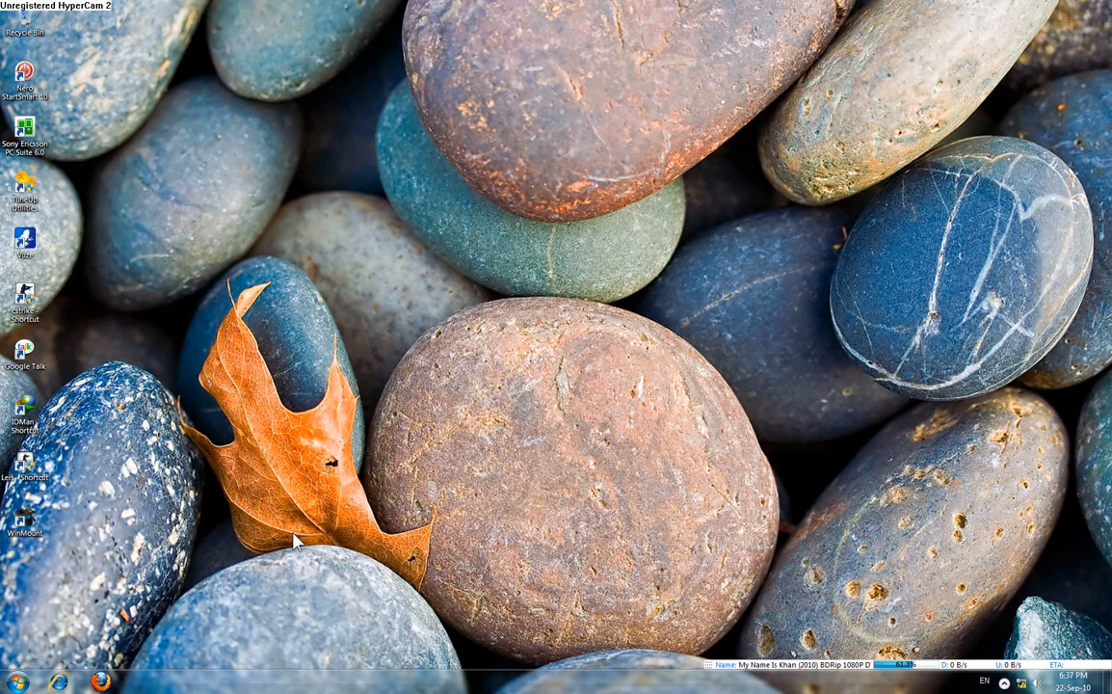
# Launch the Registry Editor with the Run command regedit.
pyautogui.press('super+r')
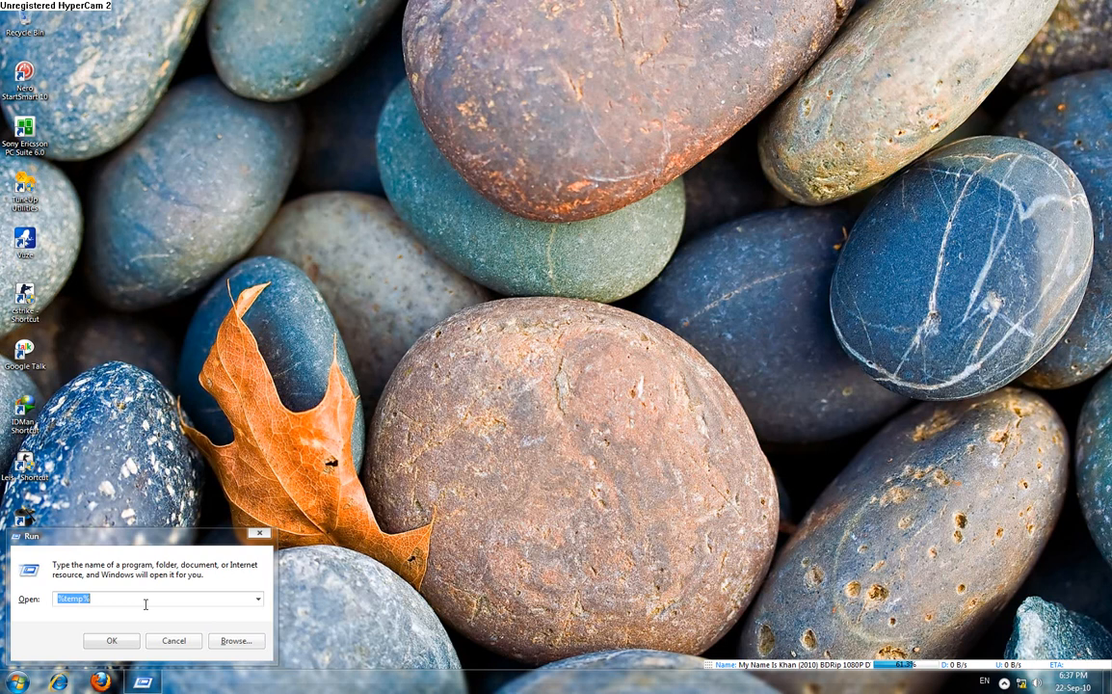
pyautogui.write('rege')
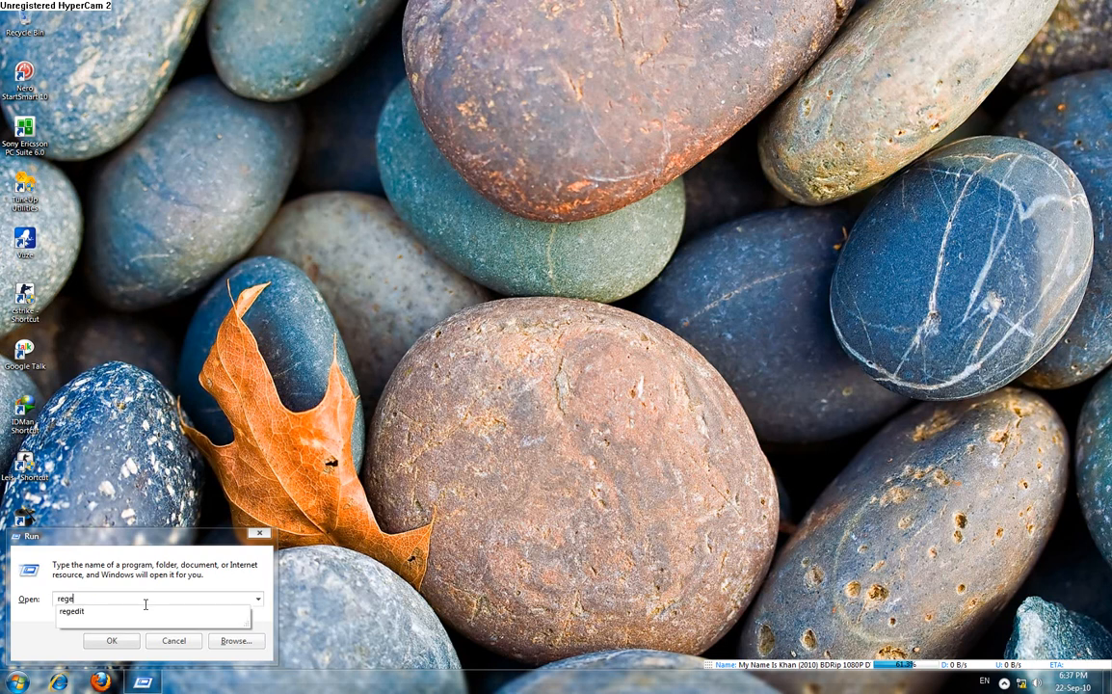
pyautogui.write('dit')
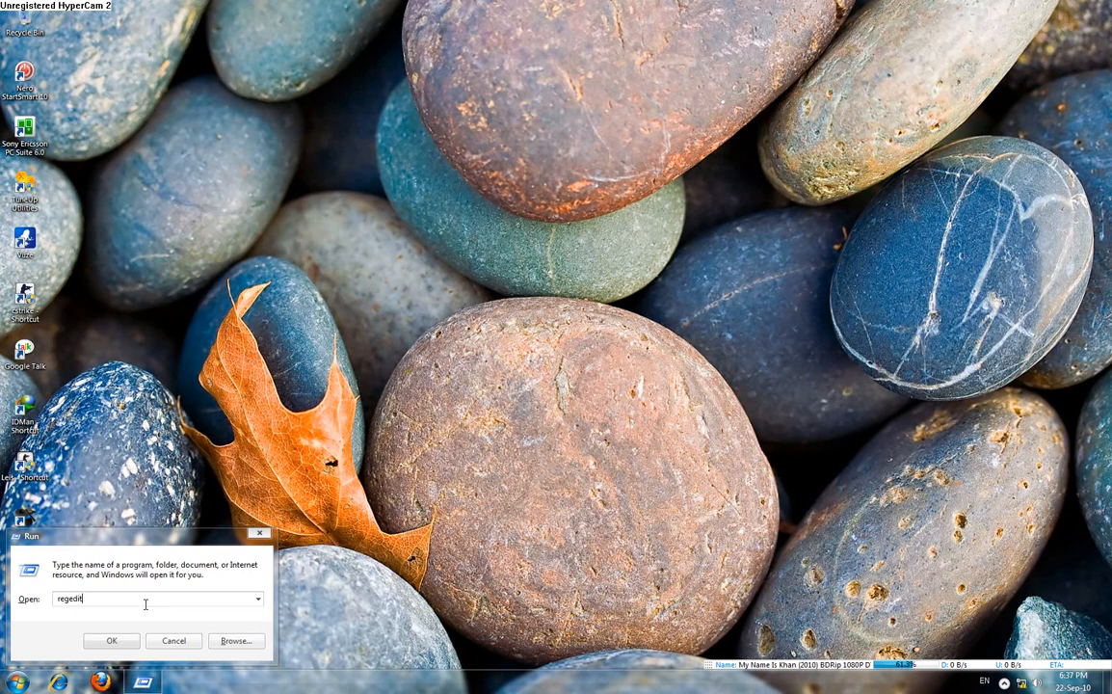
pyautogui.moveTo(93, 599); pyautogui.dragTo(36, 598)
pyautogui.click(111, 643)
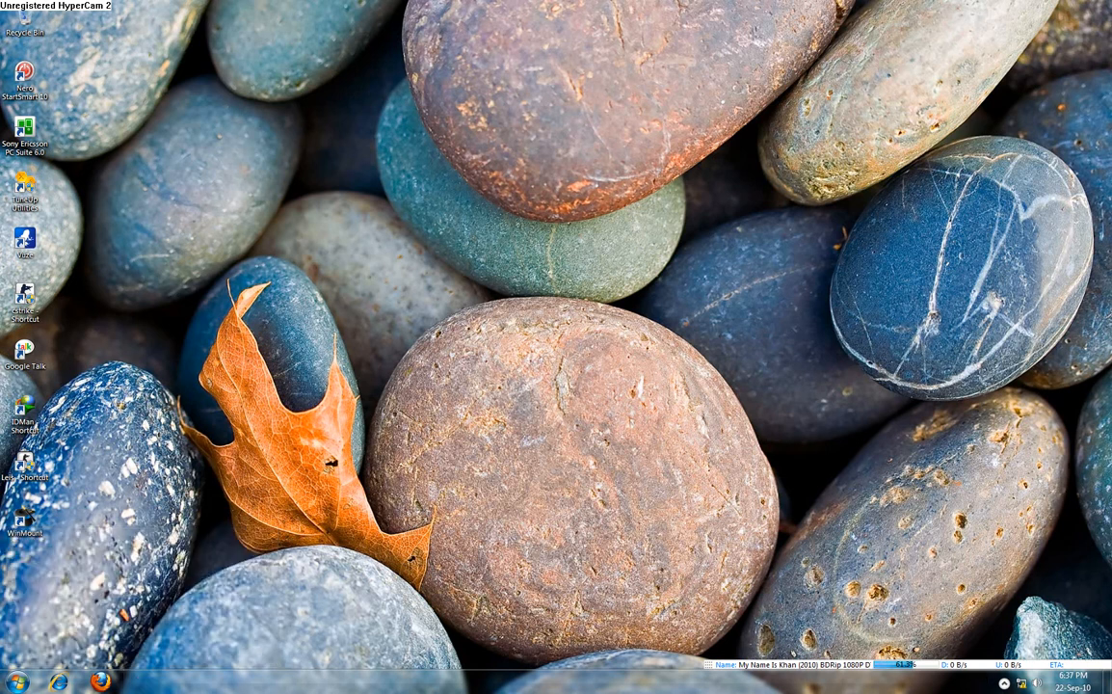
# Collapse the KasperskyLab, SOFTWARE and HKEY_LOCAL_MACHINE branches so that only the root hives are listed.
pyautogui.scroll(9, 344, 350)
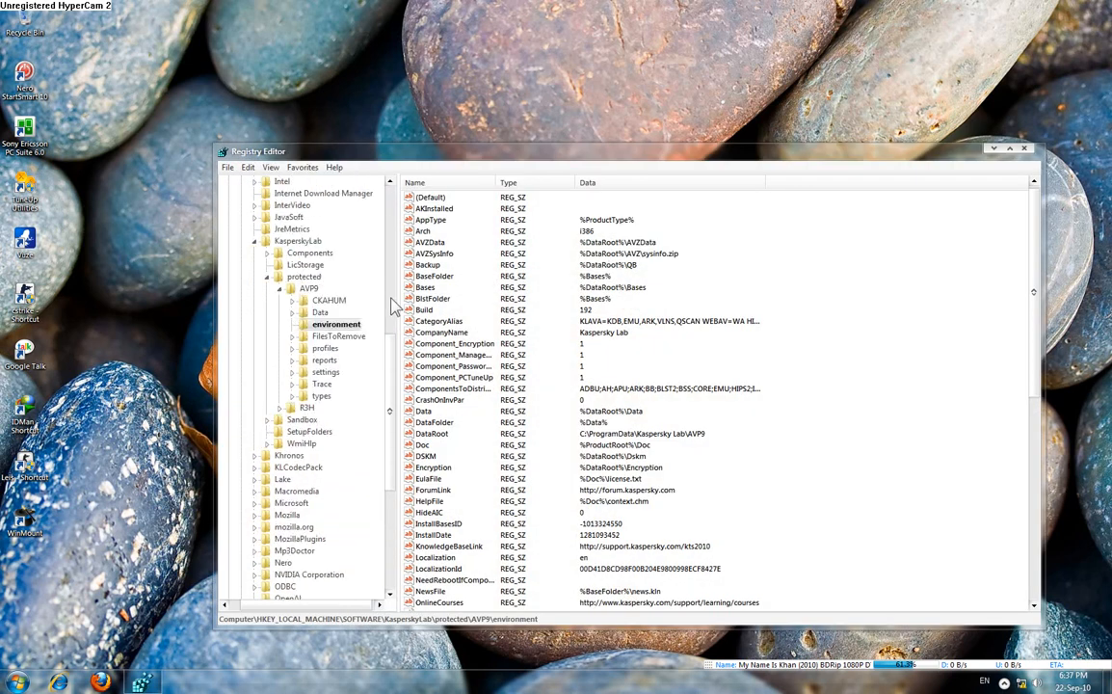
pyautogui.click(255, 419)
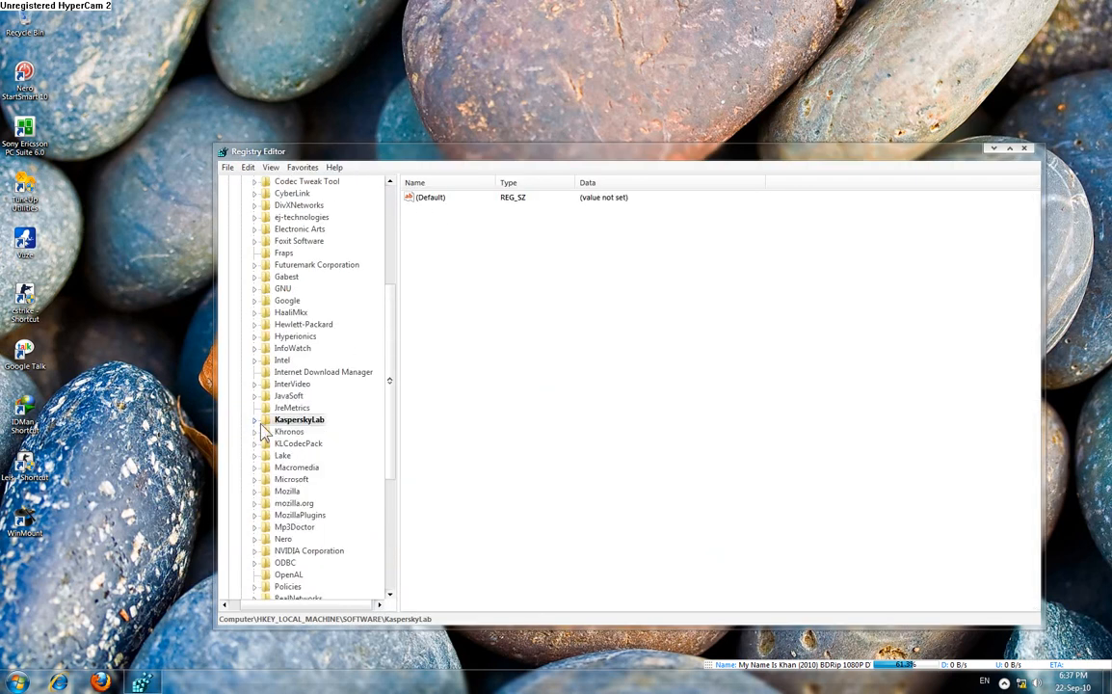
pyautogui.scroll(5, 265, 416)
pyautogui.scroll(1, 266, 416)
pyautogui.click(240, 275)
pyautogui.click(228, 215)
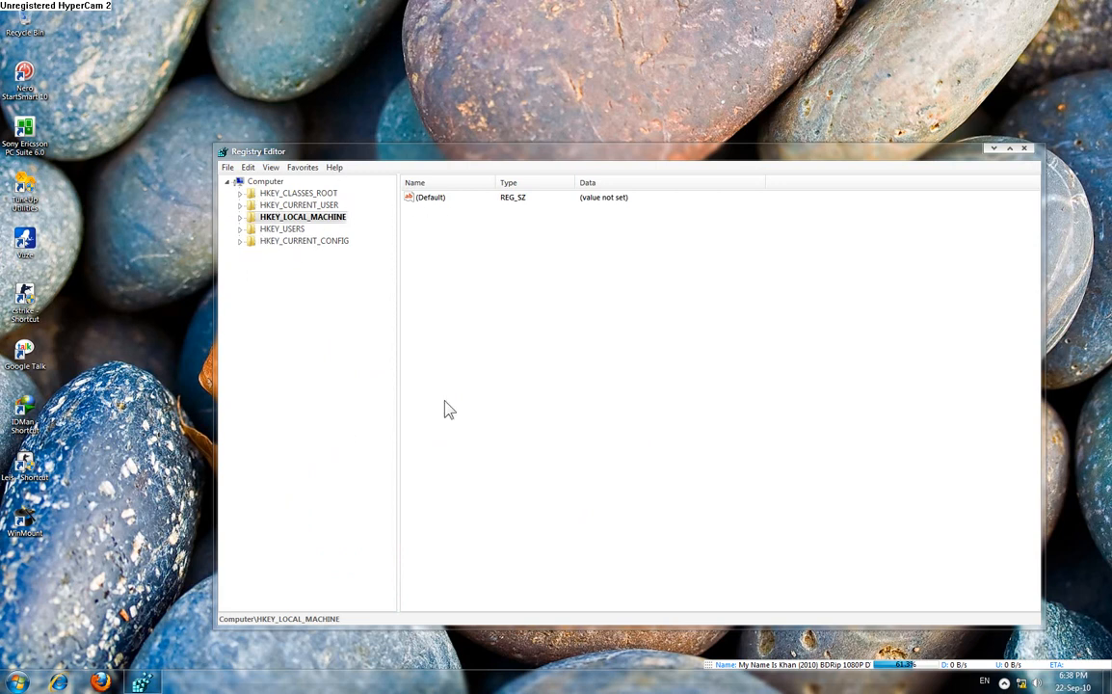
# Expand HKEY_LOCAL_MACHINE and SOFTWARE in the registry tree, and expand the KasperskyLab key.
pyautogui.click(252, 204)
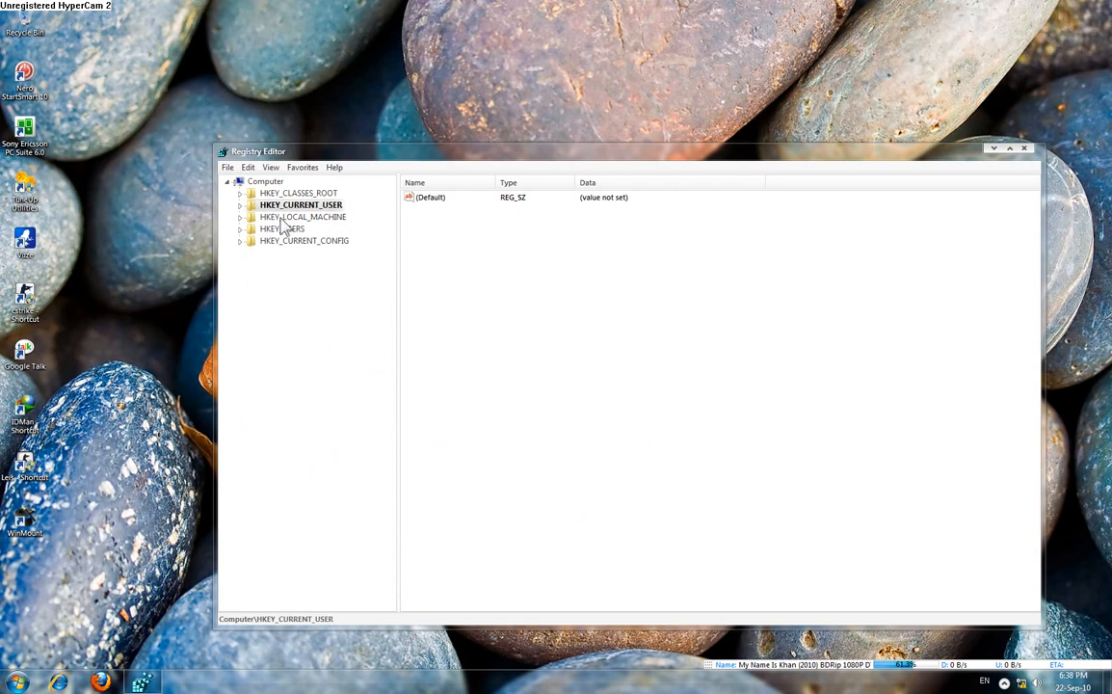
pyautogui.click(253, 217)
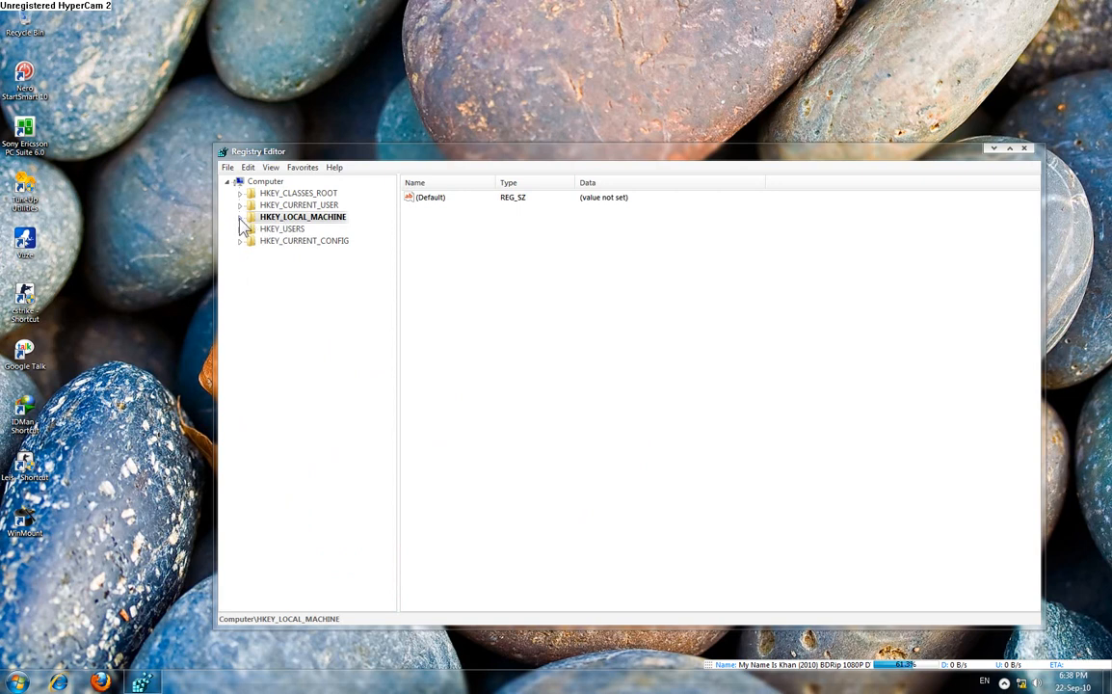
pyautogui.click(240, 218)
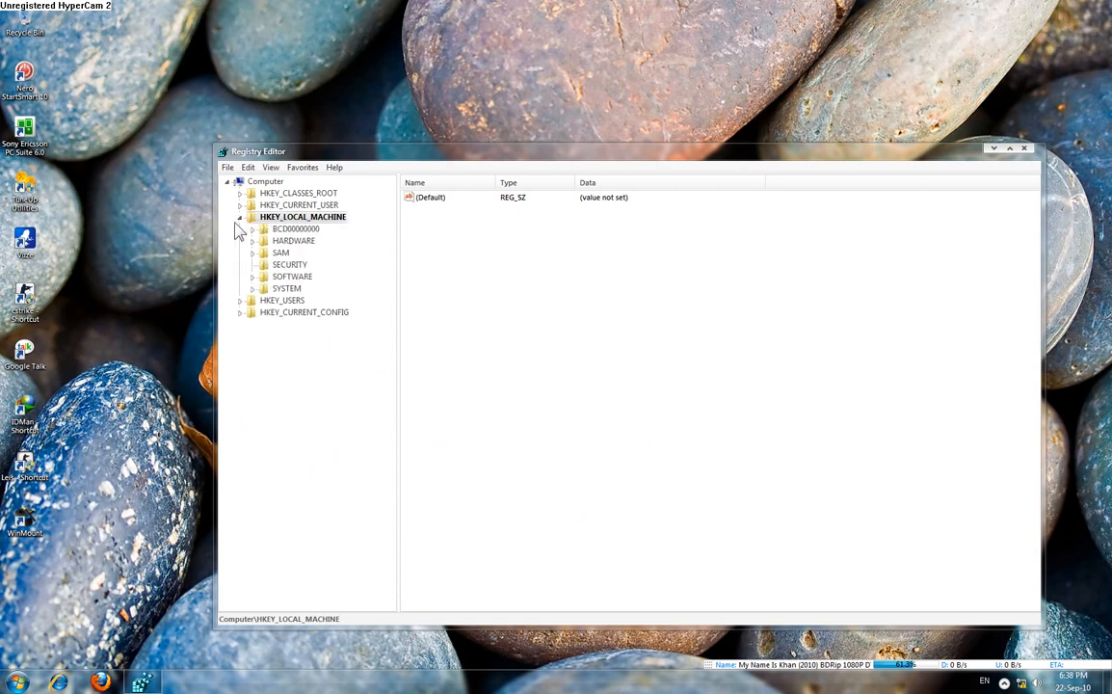
pyautogui.click(240, 217)
pyautogui.click(240, 217)
pyautogui.click(252, 276)
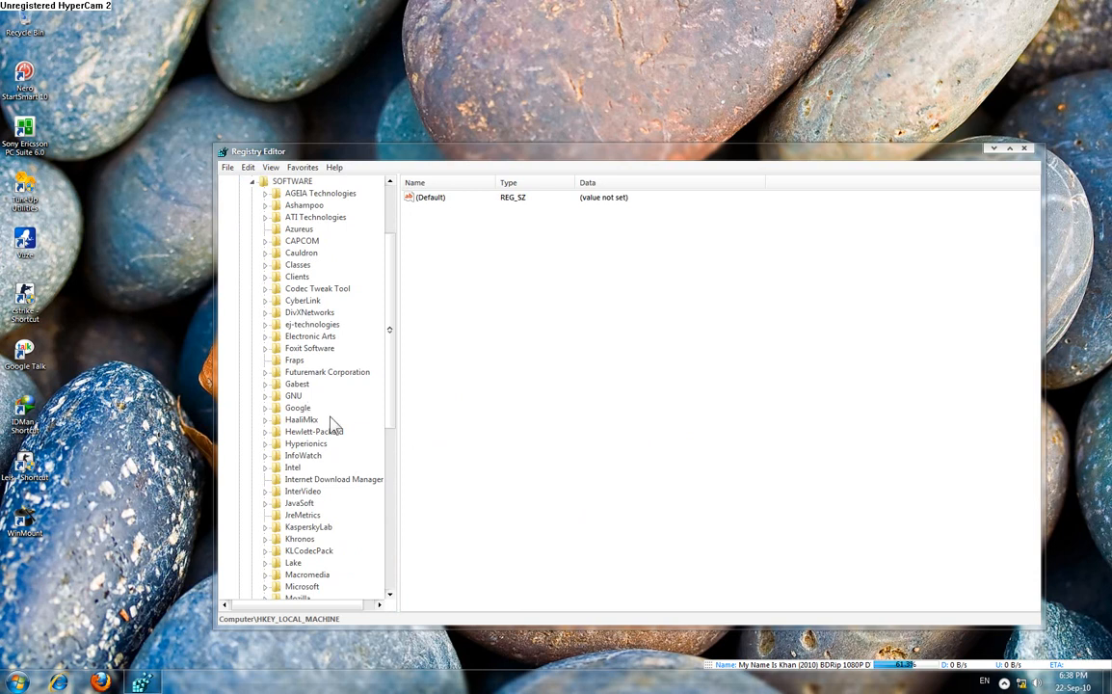
pyautogui.click(326, 528)
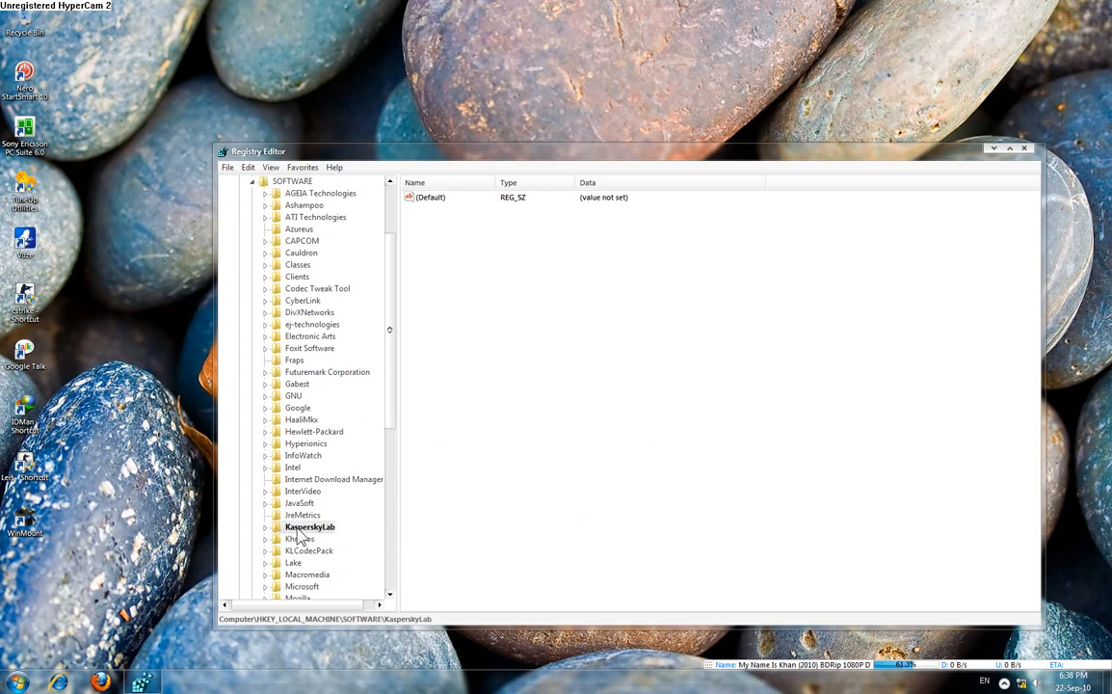
pyautogui.click(265, 527)
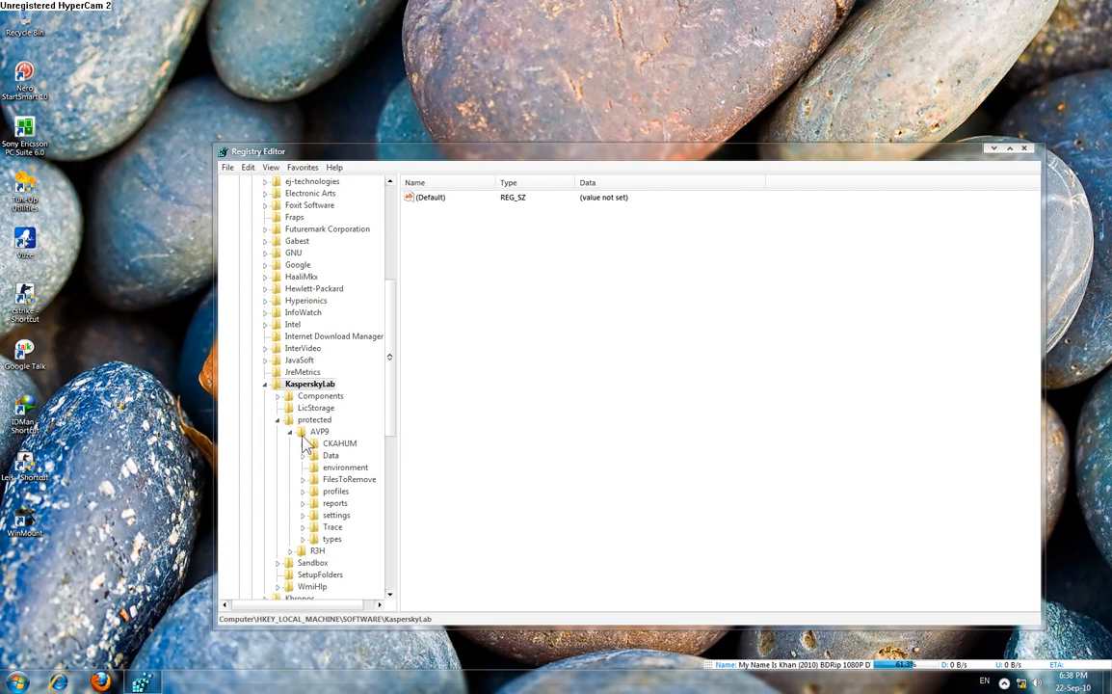
# Open the environment key under protected\AVP9 within the KasperskyLab branch.
pyautogui.click(290, 430)
pyautogui.click(278, 419)
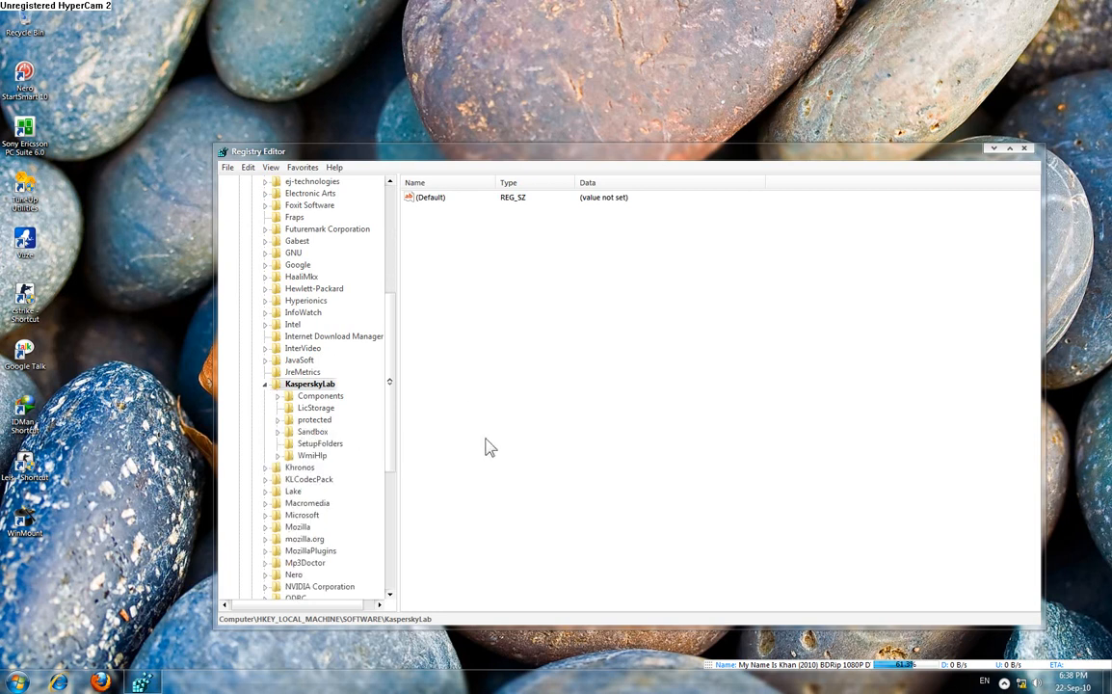
pyautogui.click(277, 421)
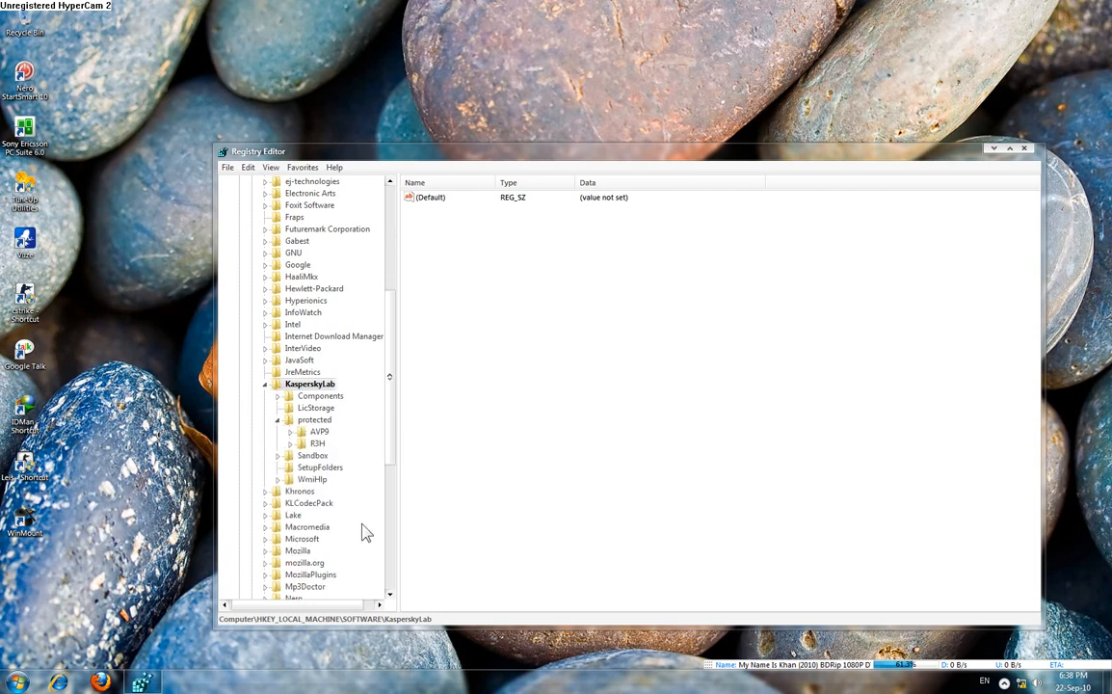
pyautogui.click(290, 432)
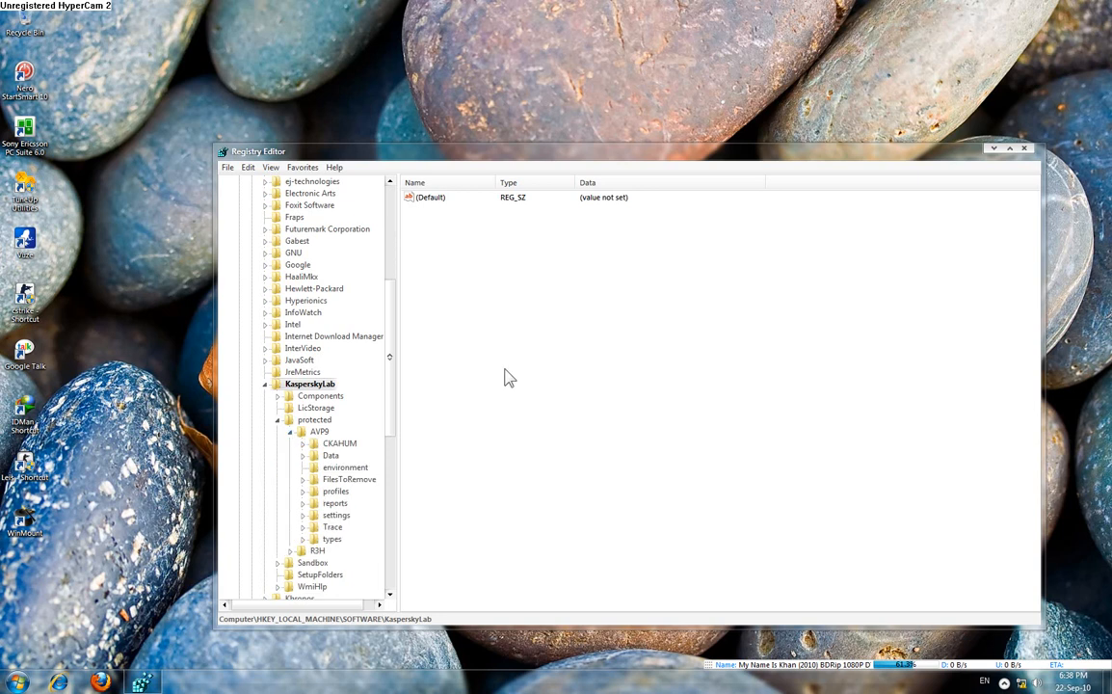
pyautogui.click(339, 468)
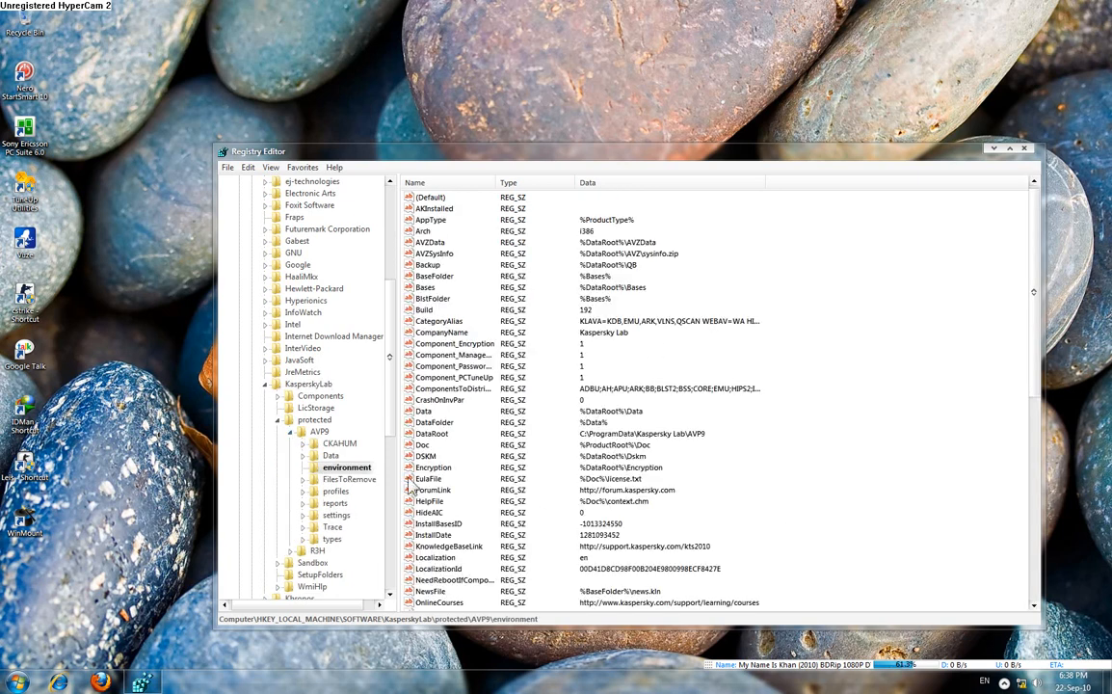
# Replace the last three characters inside the braces of the PCID value with AS9, and close the Registry Editor.
pyautogui.click(477, 441)
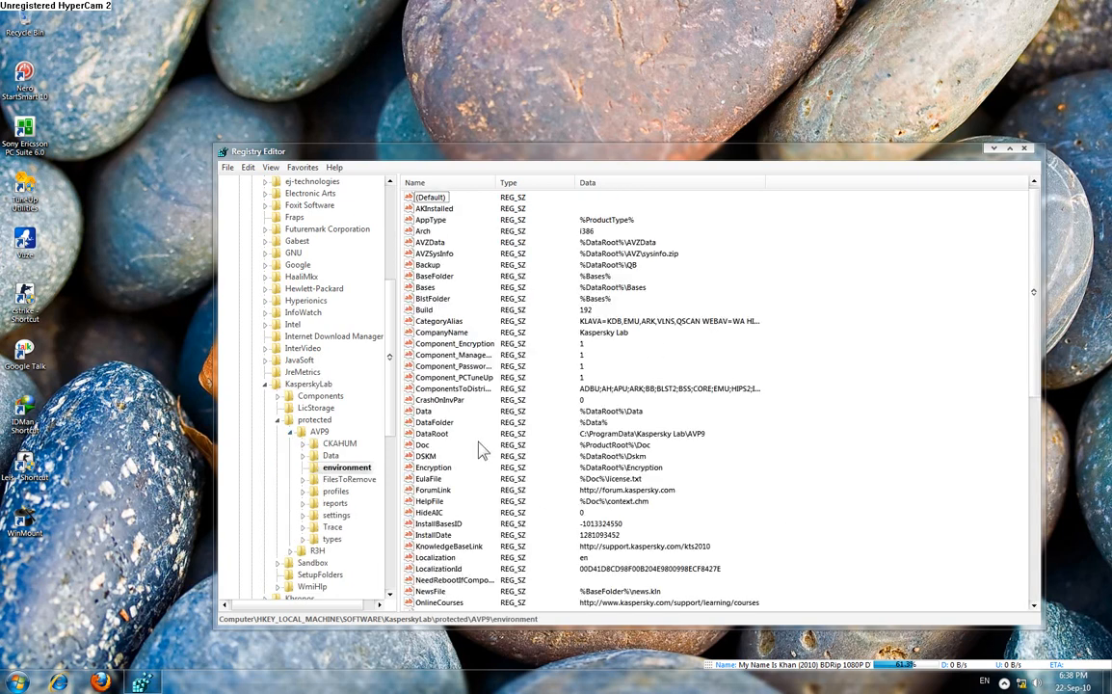
pyautogui.click(440, 398)
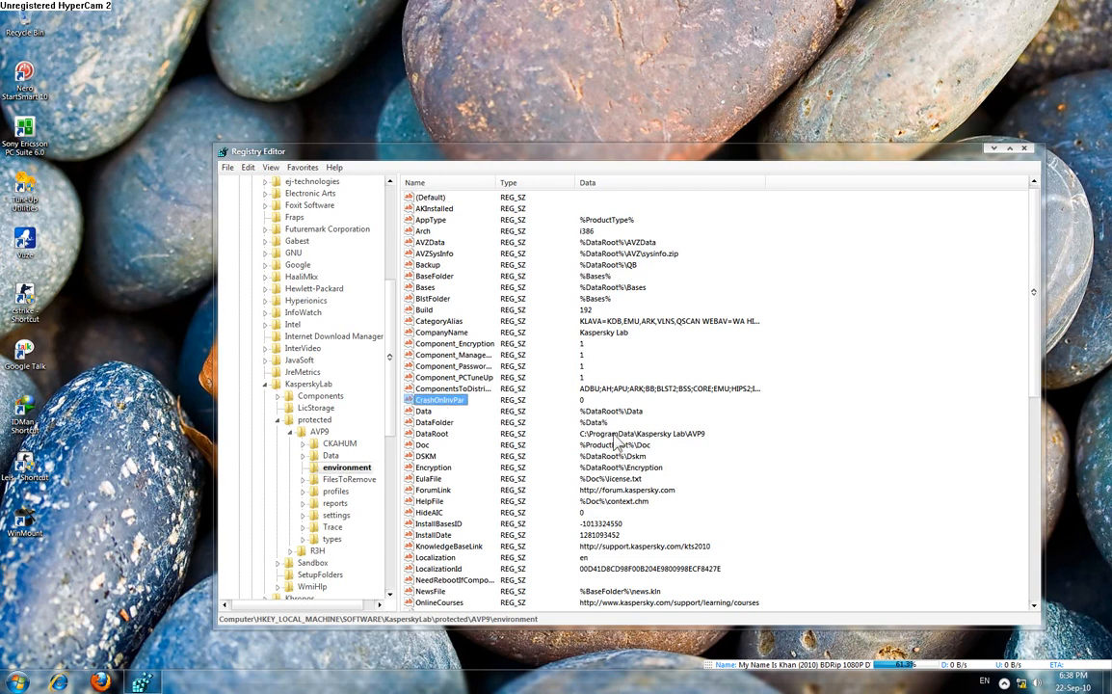
pyautogui.scroll(-7, 530, 451)
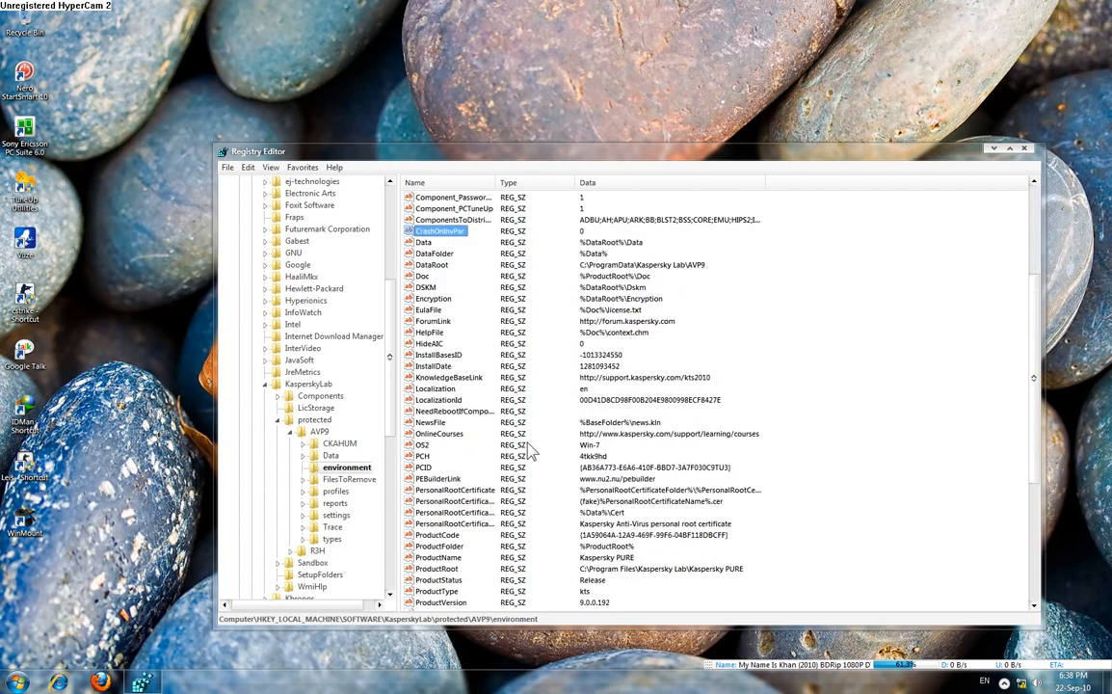
pyautogui.scroll(-1, 528, 451)
pyautogui.click(464, 368)
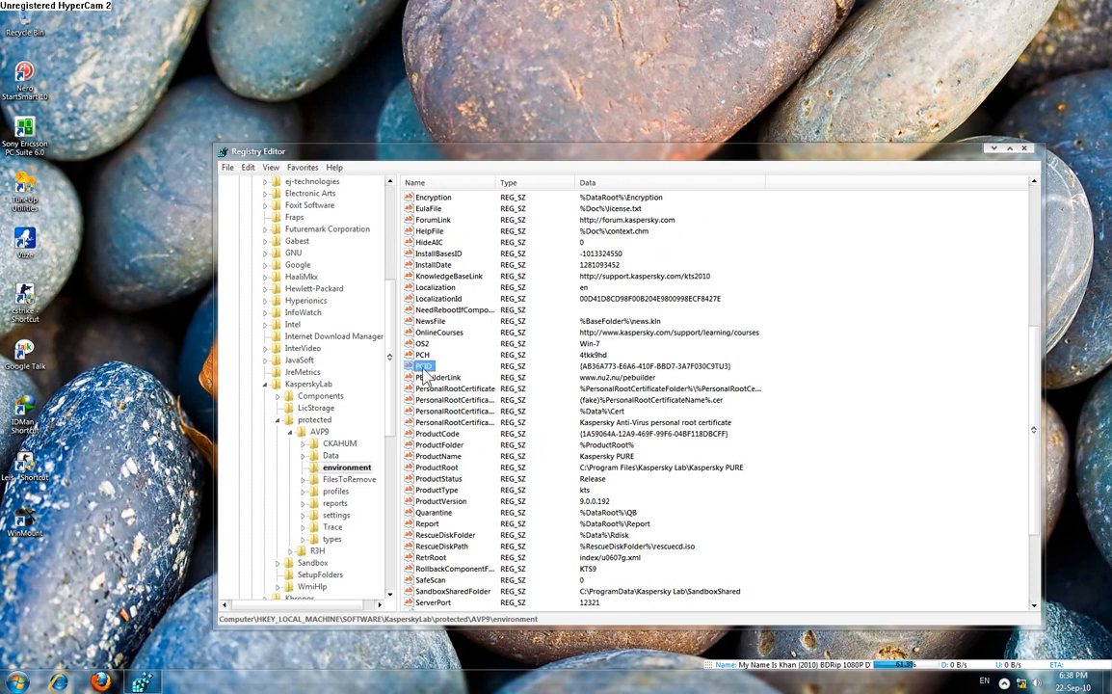
pyautogui.doubleClick(423, 372)
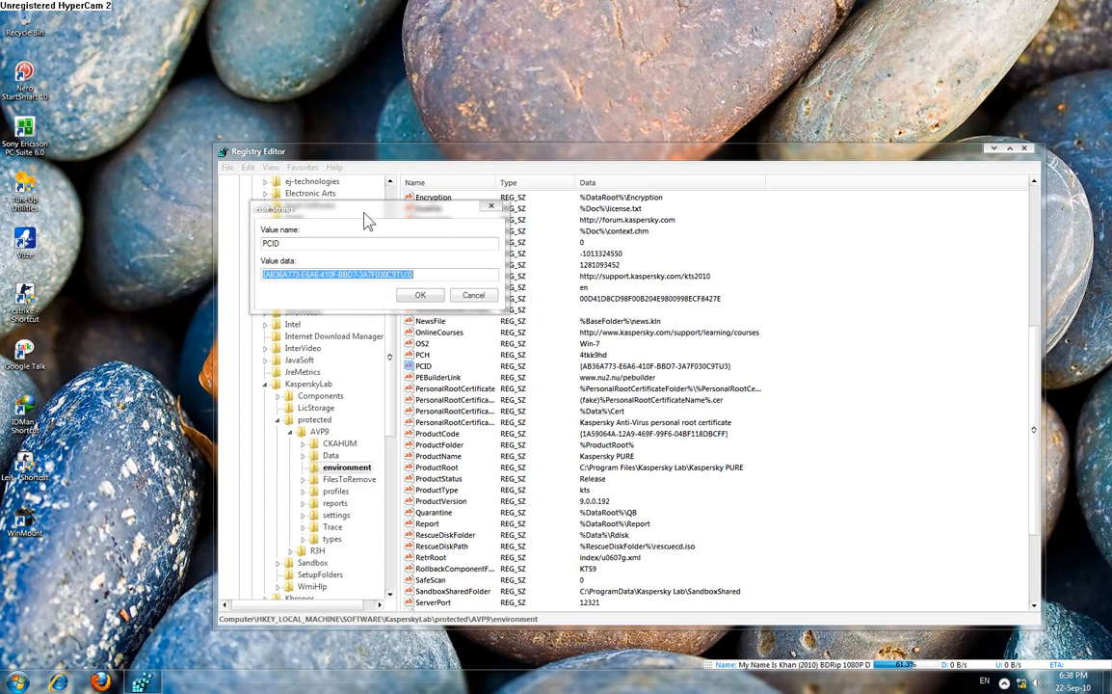
pyautogui.moveTo(265, 275); pyautogui.dragTo(430, 274)
pyautogui.click(430, 274)
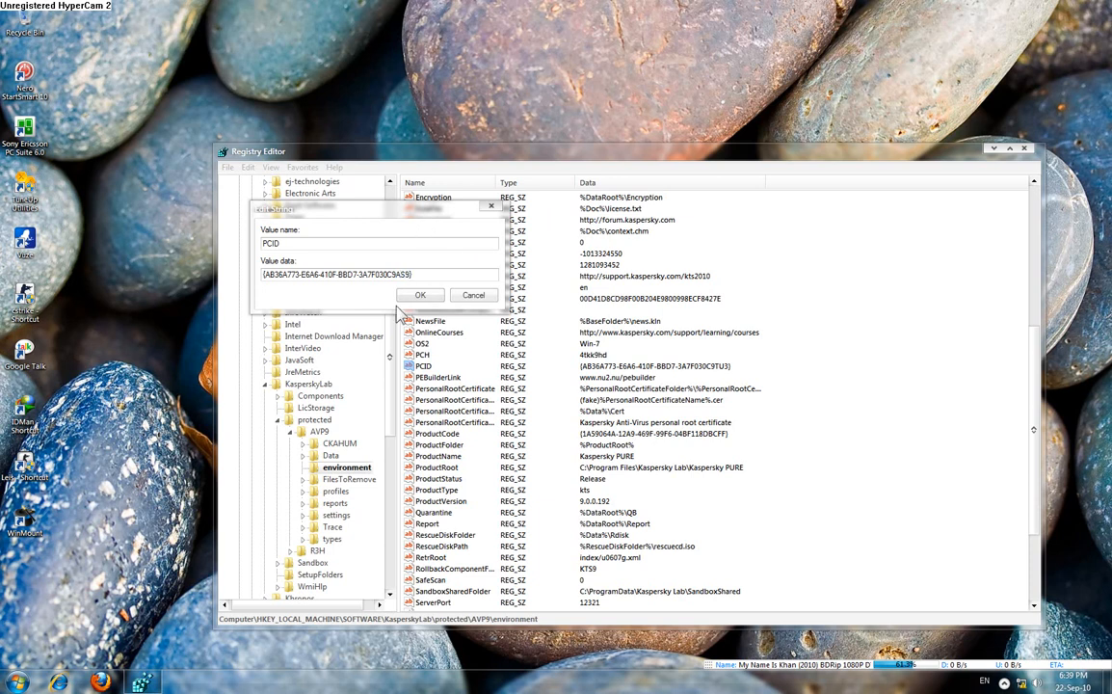
pyautogui.click(1024, 148)
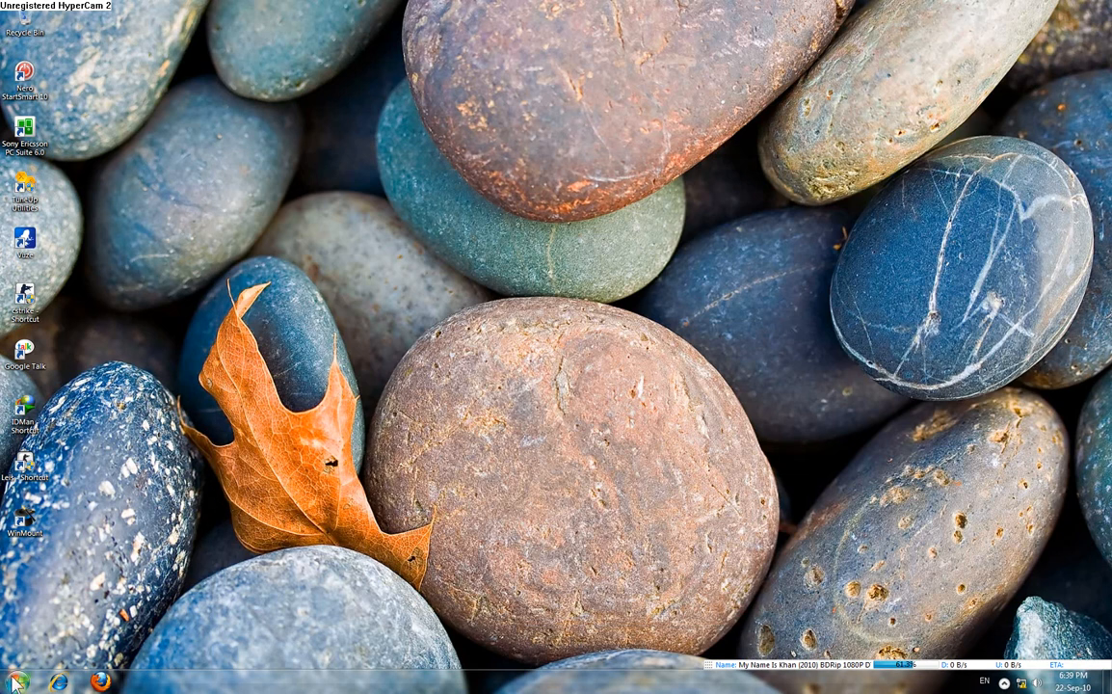
# Launch Kaspersky PURE from its program folder among the installed programs.
pyautogui.press('super')
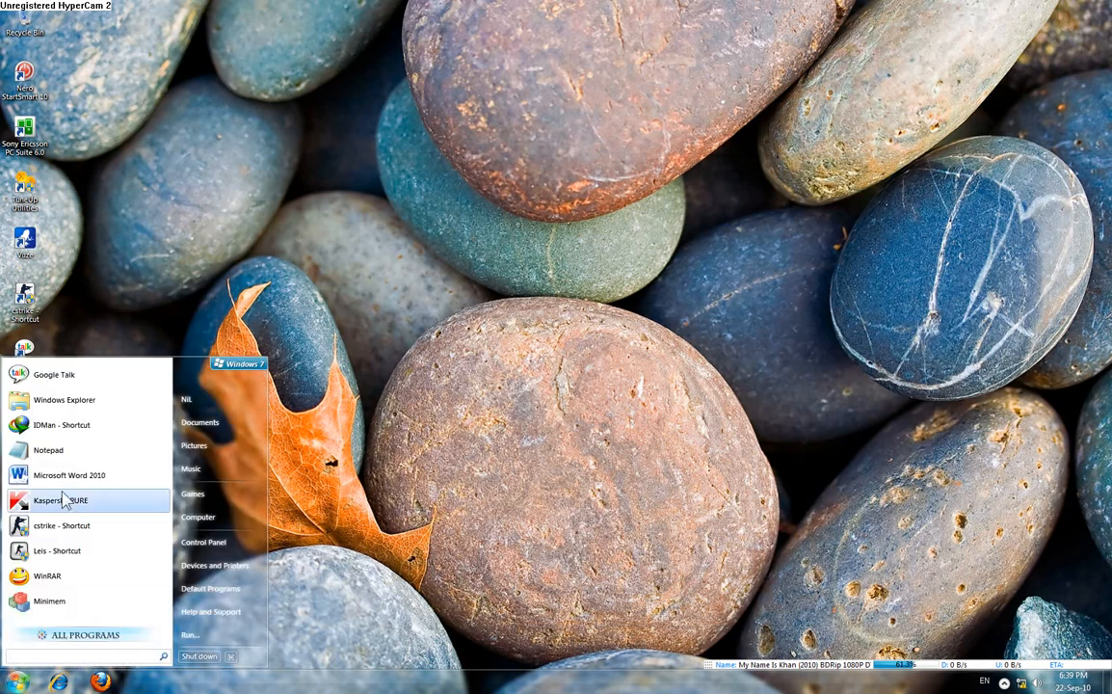
pyautogui.click(106, 635)
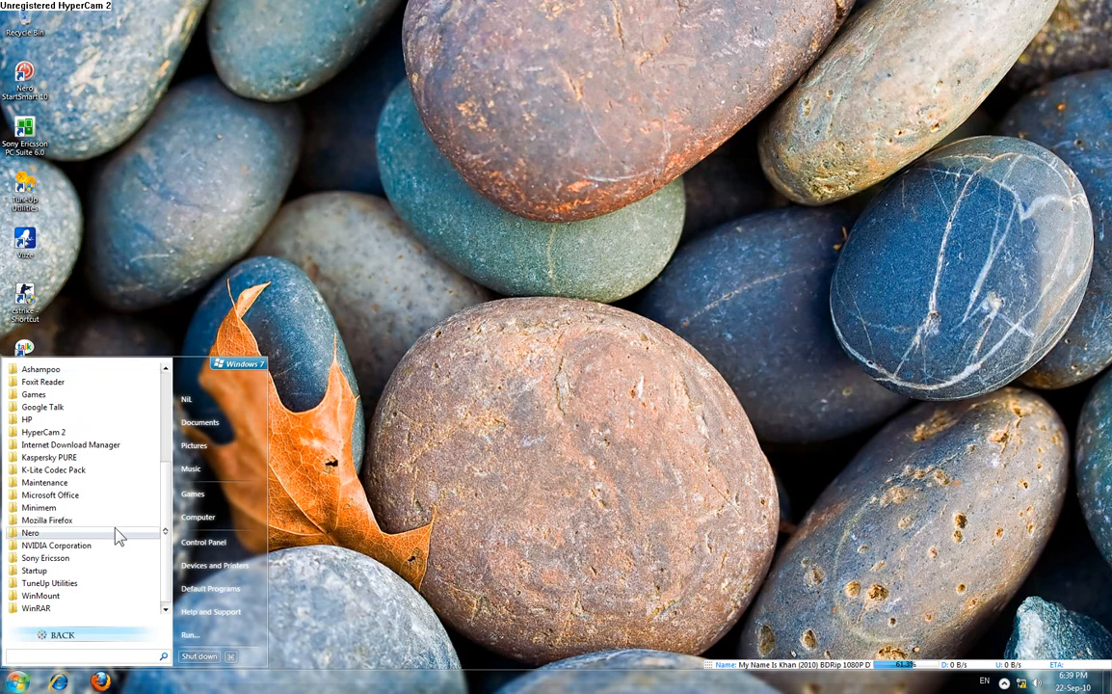
pyautogui.click(102, 459)
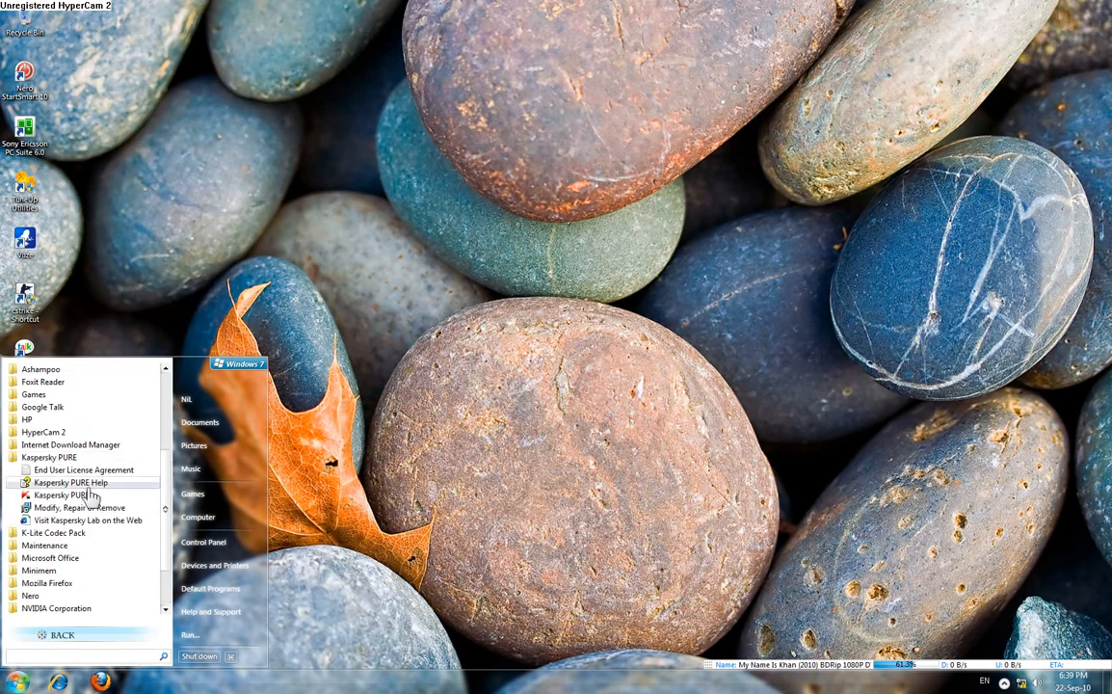
pyautogui.click(88, 494)
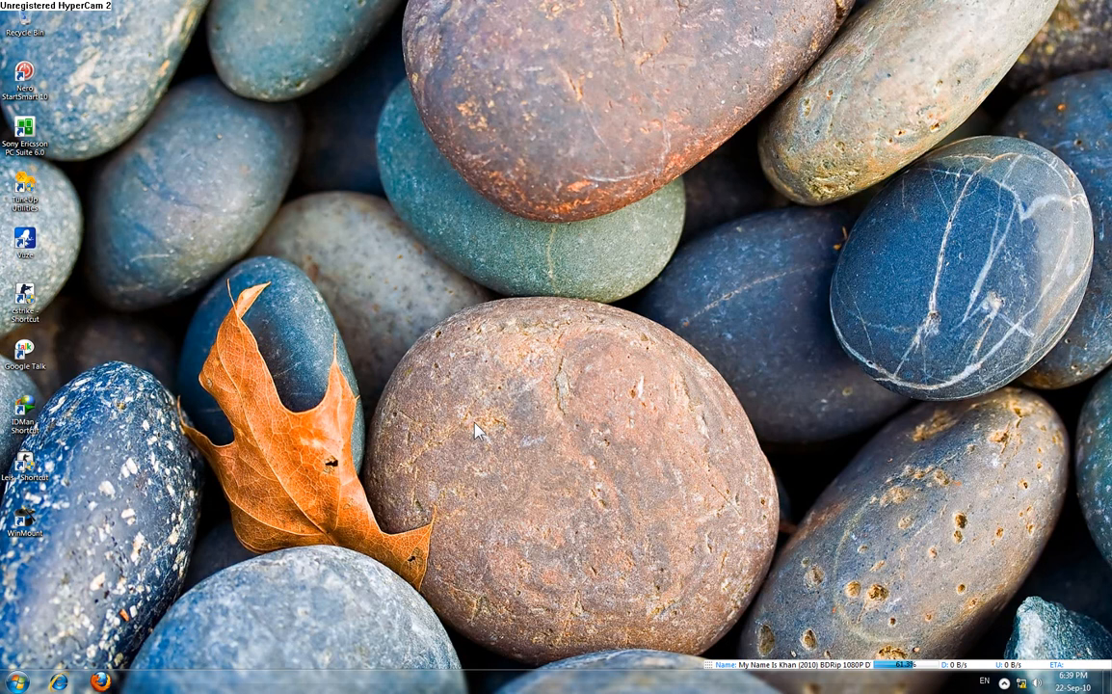
pyautogui.rightClick(562, 291)
pyautogui.click(583, 328)
pyautogui.rightClick(435, 254)
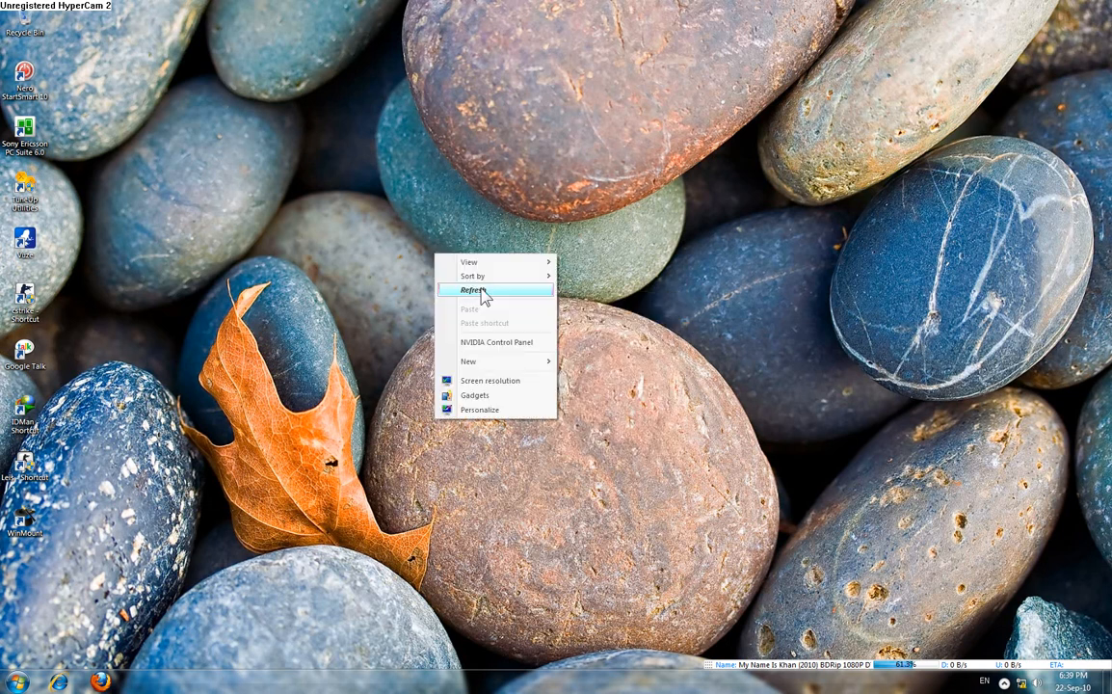
pyautogui.click(481, 290)
# Examine the running processes in Task Manager, and close it.
pyautogui.rightClick(536, 645)
pyautogui.click(552, 679)
pyautogui.rightClick(547, 688)
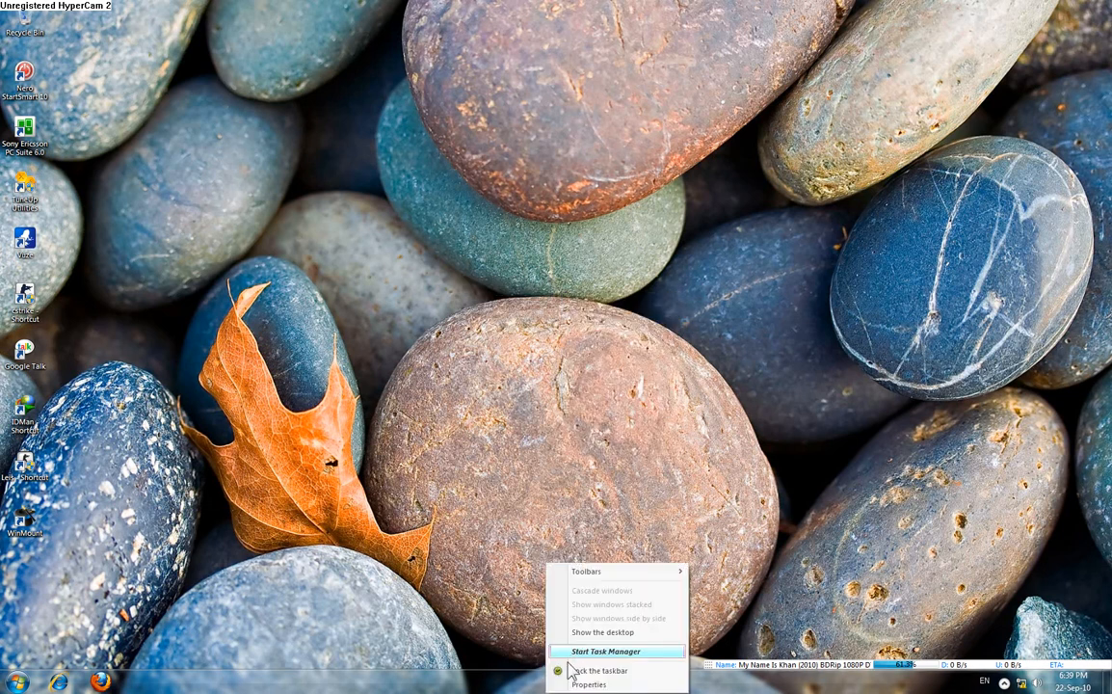
pyautogui.click(583, 651)
pyautogui.click(542, 210)
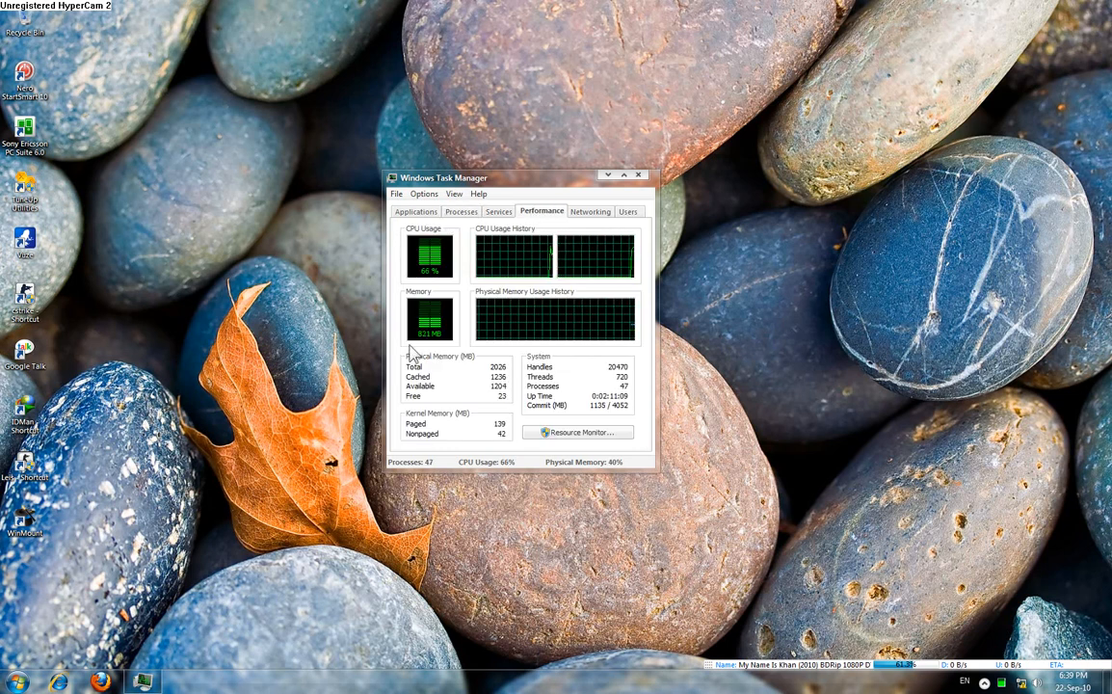
pyautogui.click(460, 212)
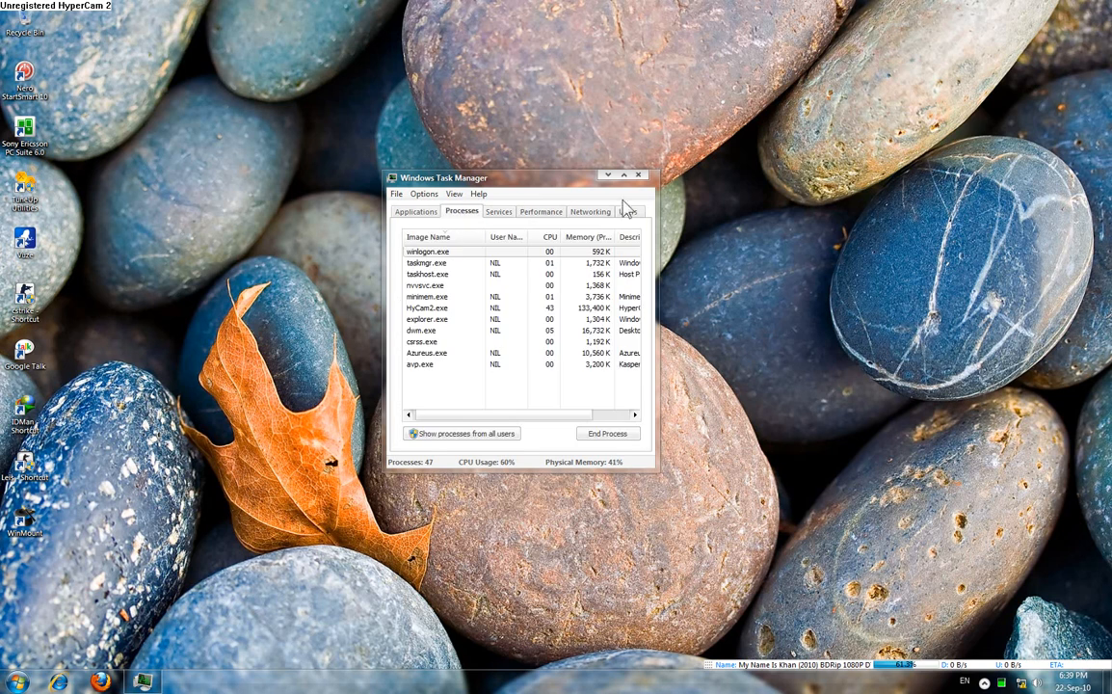
pyautogui.click(638, 174)
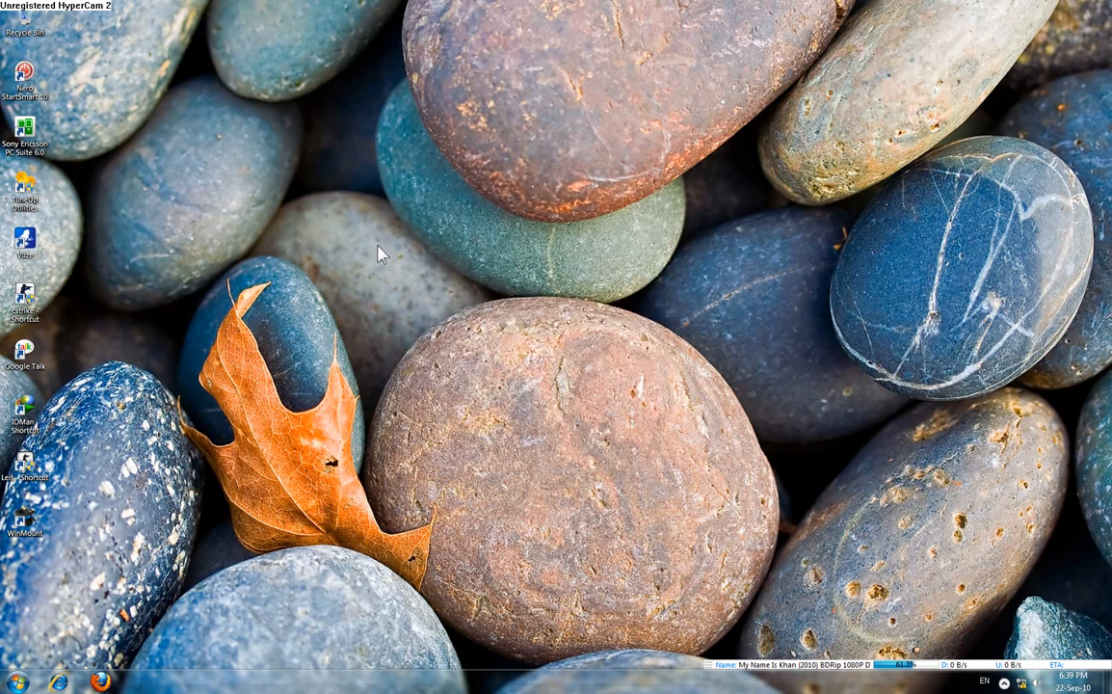
pyautogui.rightClick(441, 283)
pyautogui.click(487, 316)
pyautogui.rightClick(447, 274)
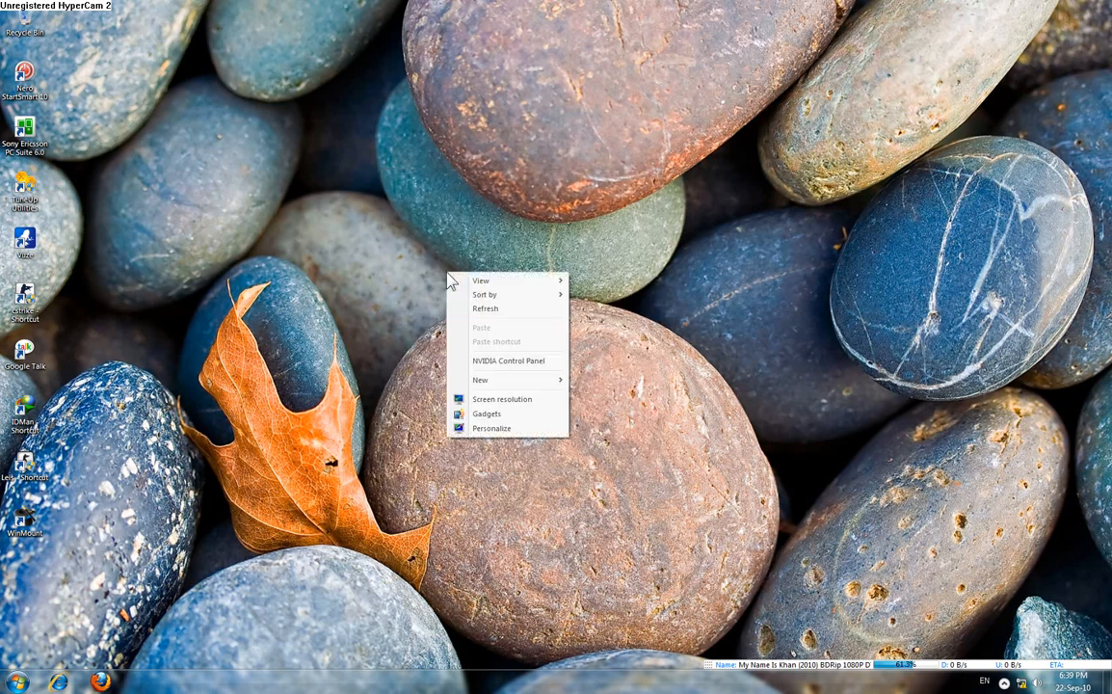
pyautogui.click(499, 310)
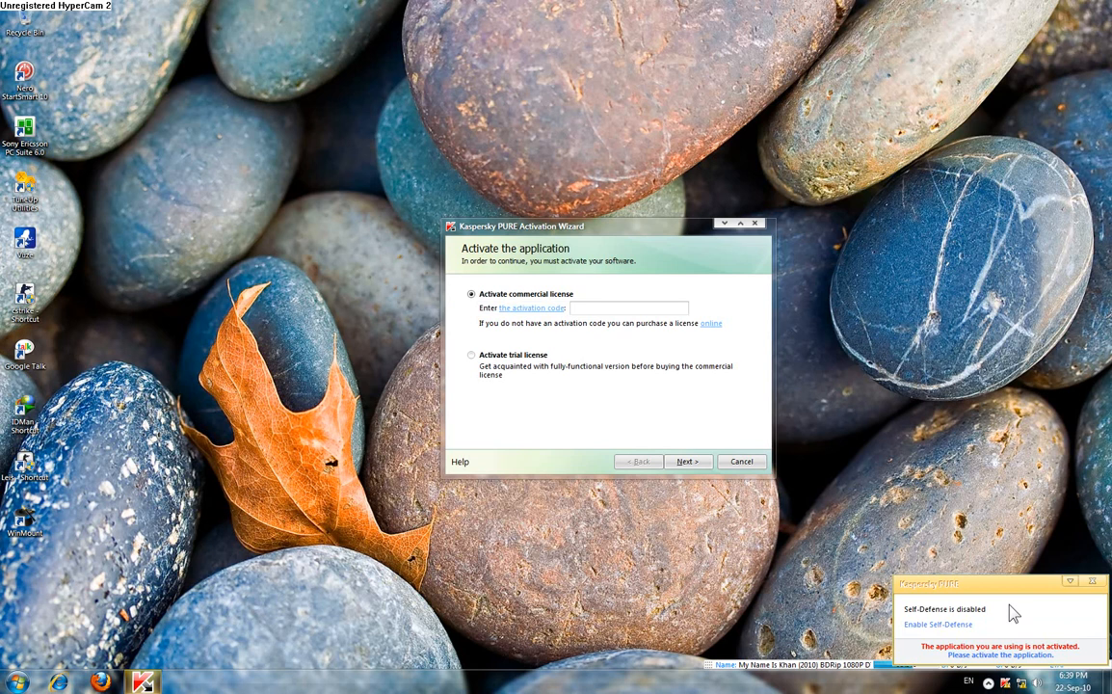
# Enable Self-Defense from the Kaspersky PURE notification and close the Activation Wizard.
pyautogui.click(947, 624)
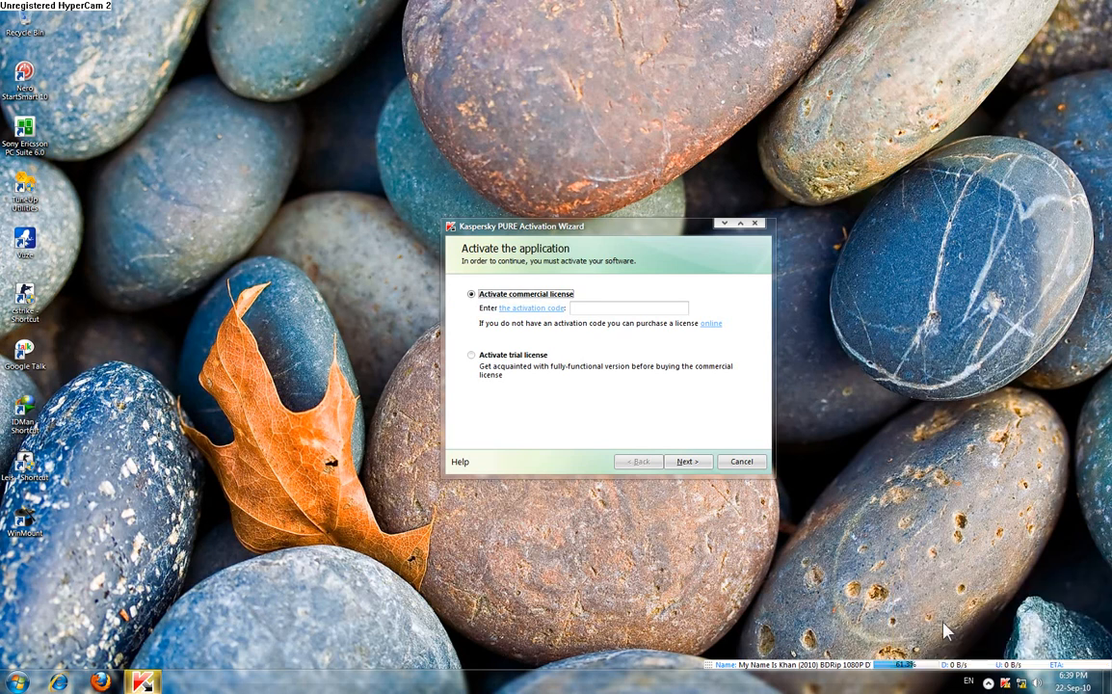
pyautogui.click(755, 223)
# Connect to the Internet through the dataone dial-up connection with its saved credentials.
pyautogui.click(1021, 683)
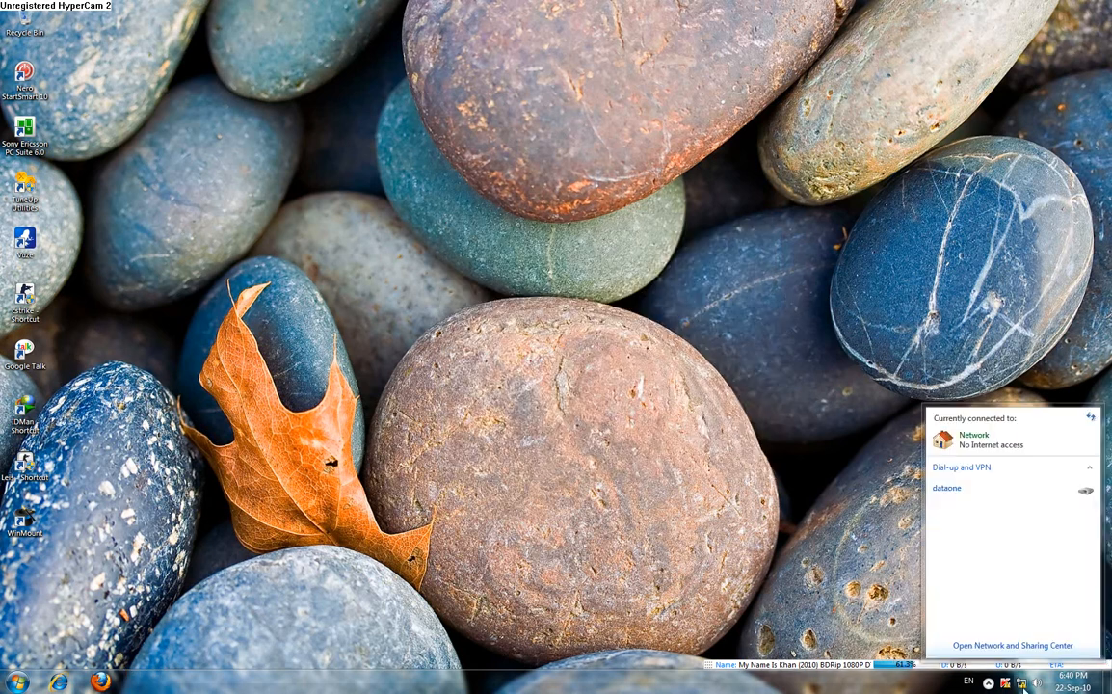
pyautogui.click(1016, 489)
pyautogui.click(1063, 508)
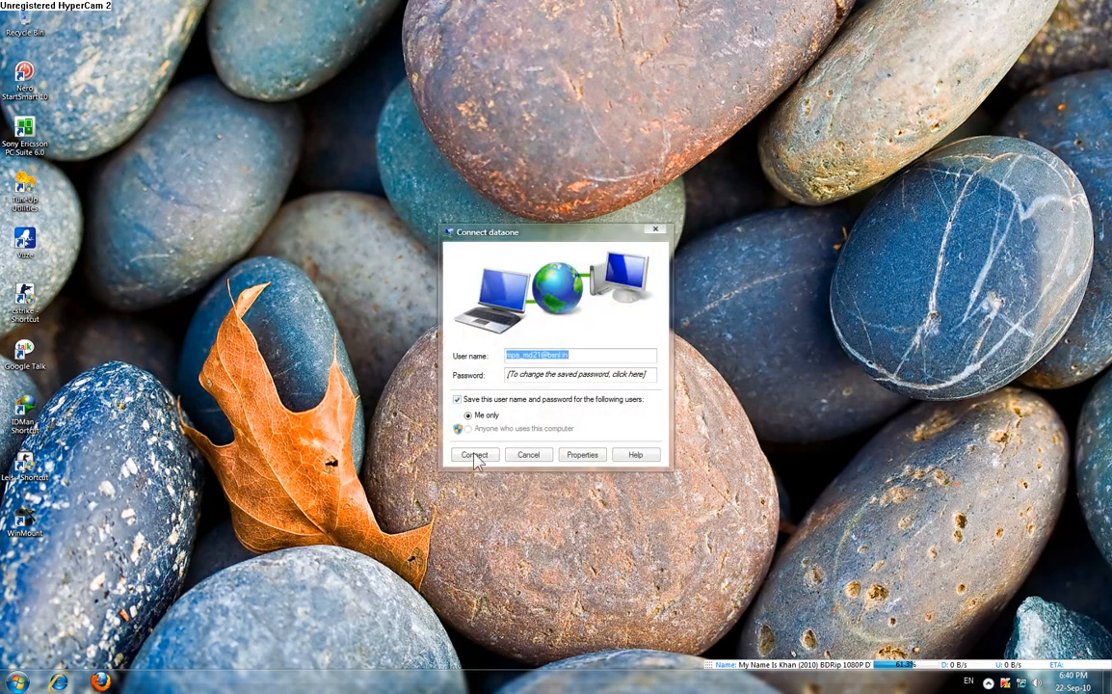
pyautogui.click(474, 455)
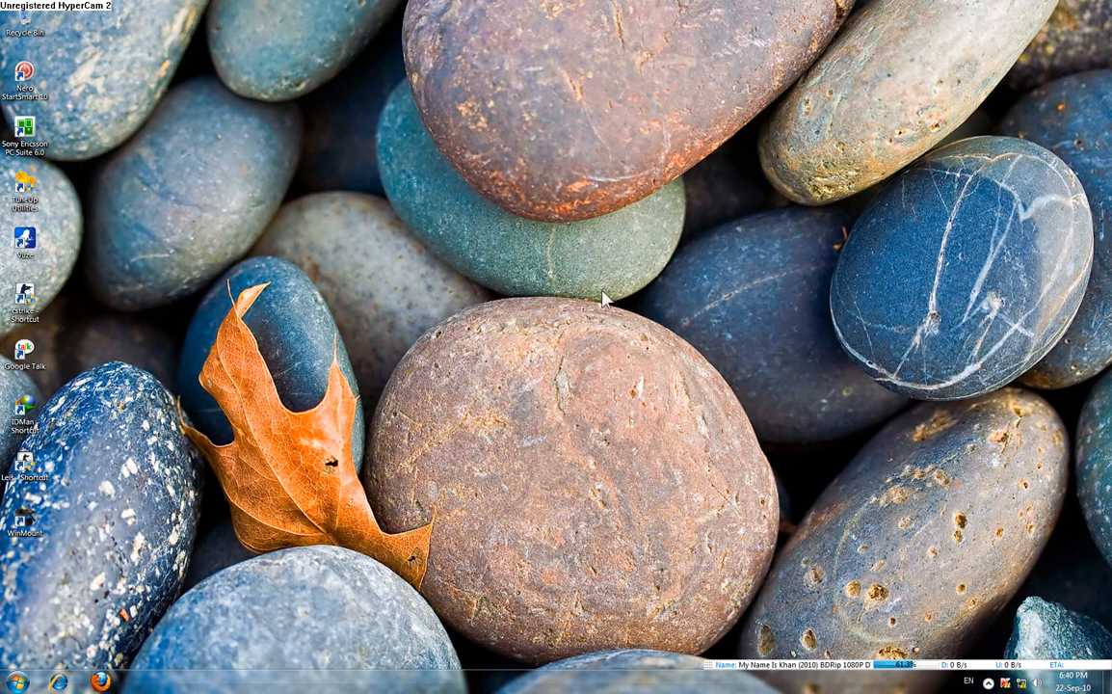
pyautogui.rightClick(439, 324)
pyautogui.click(496, 361)
pyautogui.rightClick(520, 317)
pyautogui.click(573, 353)
pyautogui.rightClick(437, 273)
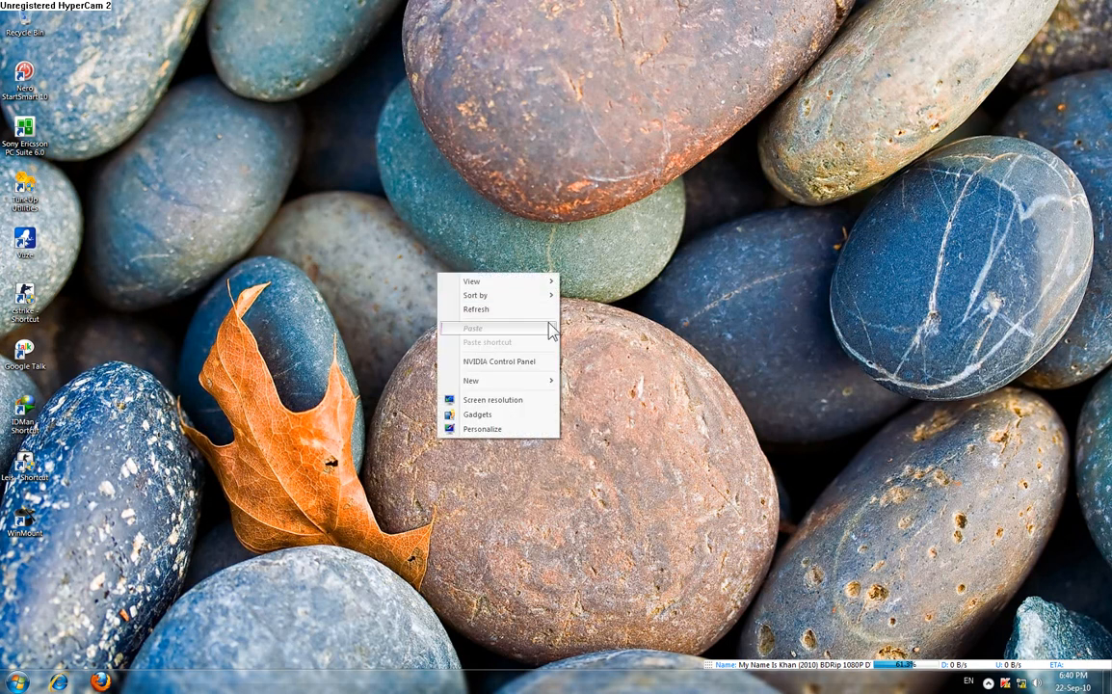
pyautogui.click(511, 309)
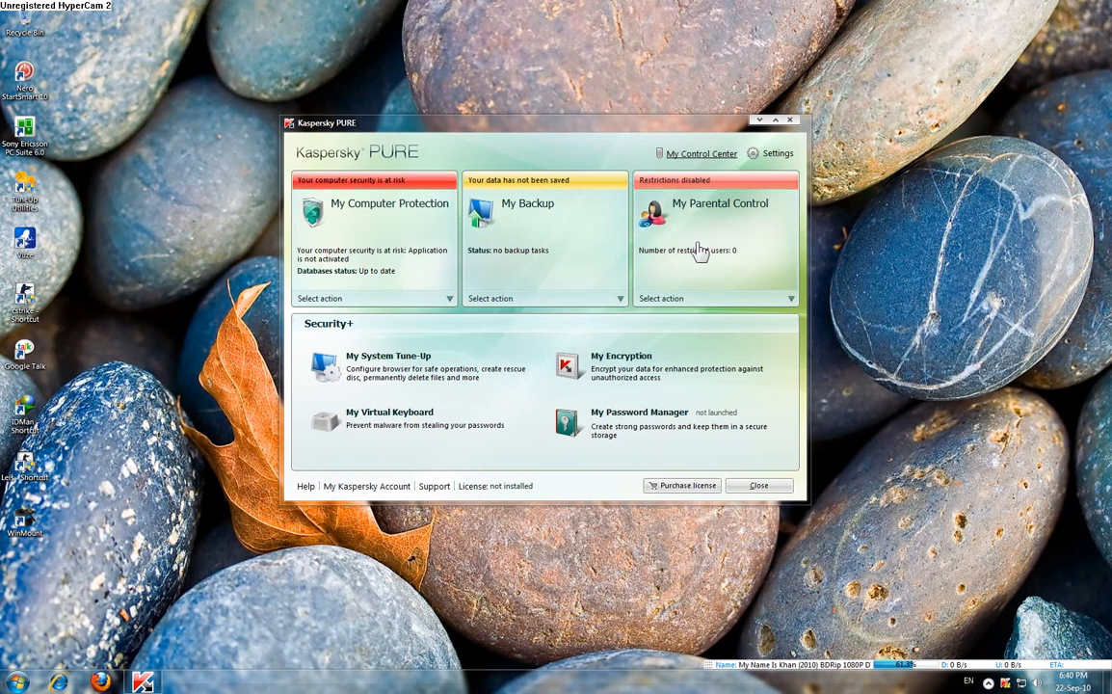
# Activate a new trial license from the License manager, completing the Activation Wizard online.
pyautogui.click(493, 487)
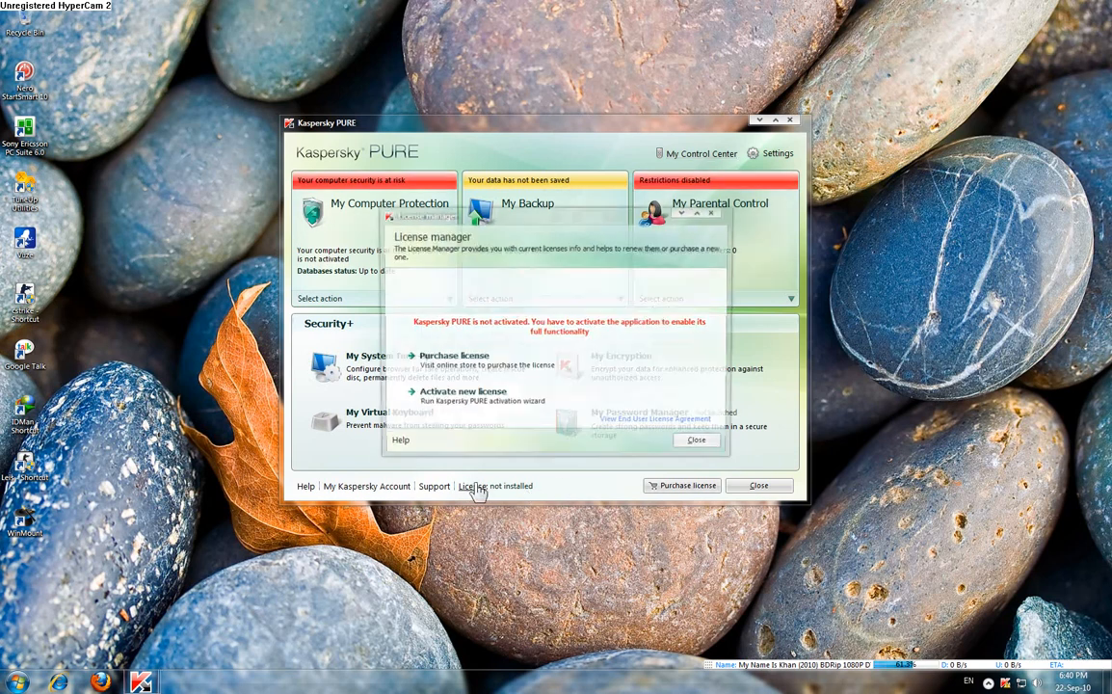
pyautogui.click(508, 398)
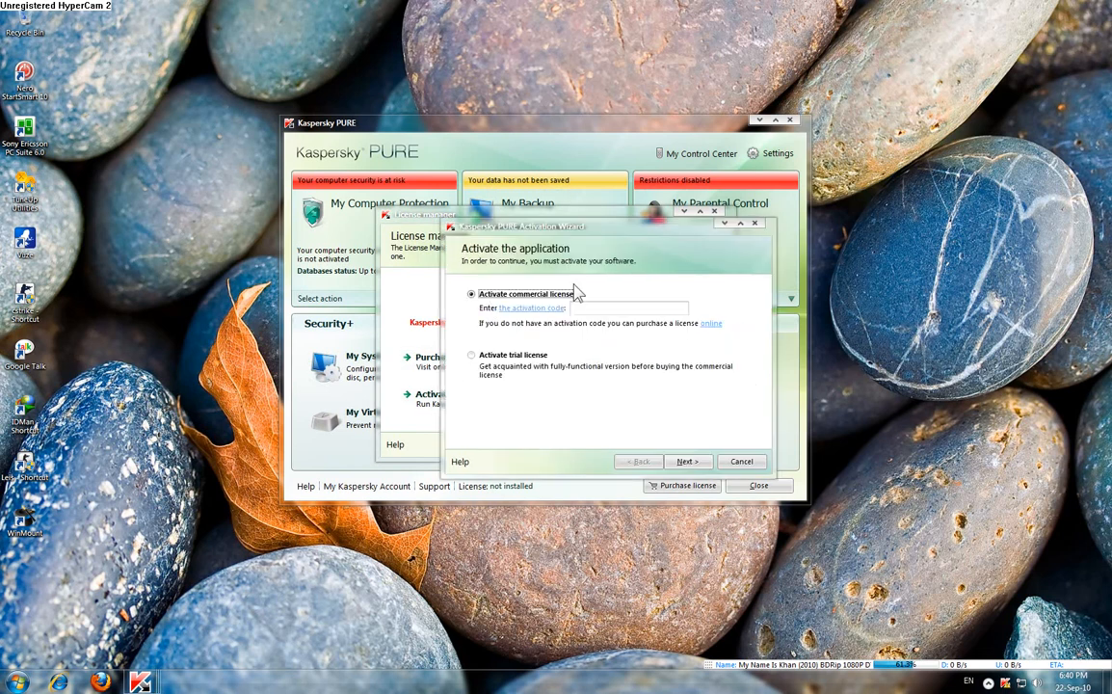
pyautogui.click(471, 356)
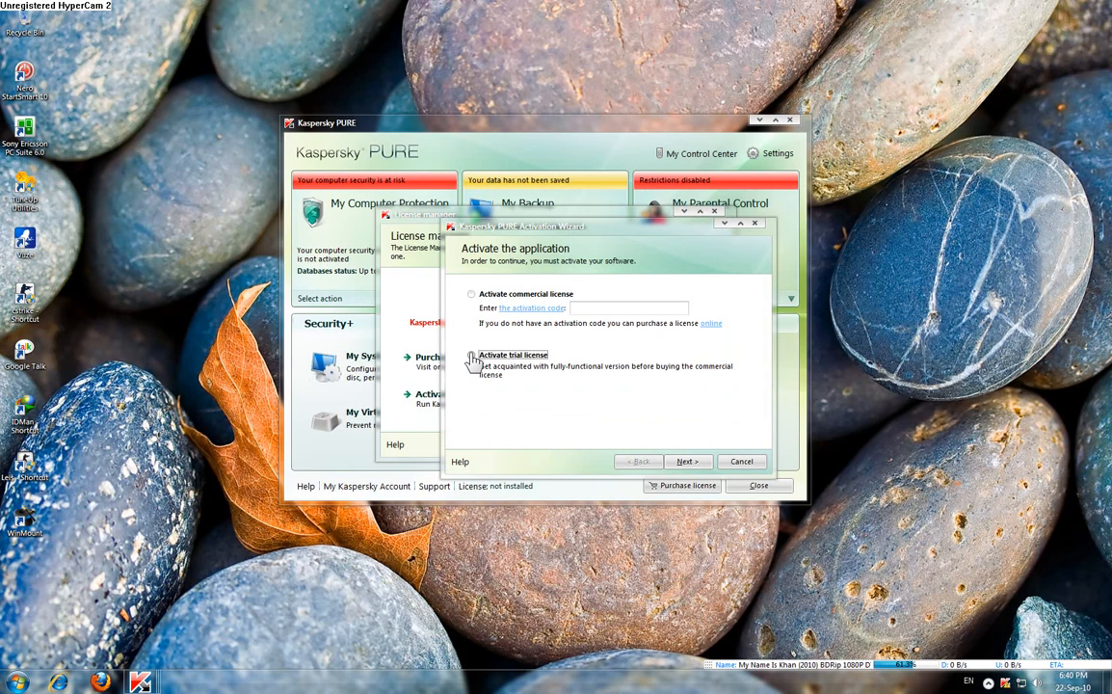
pyautogui.click(684, 462)
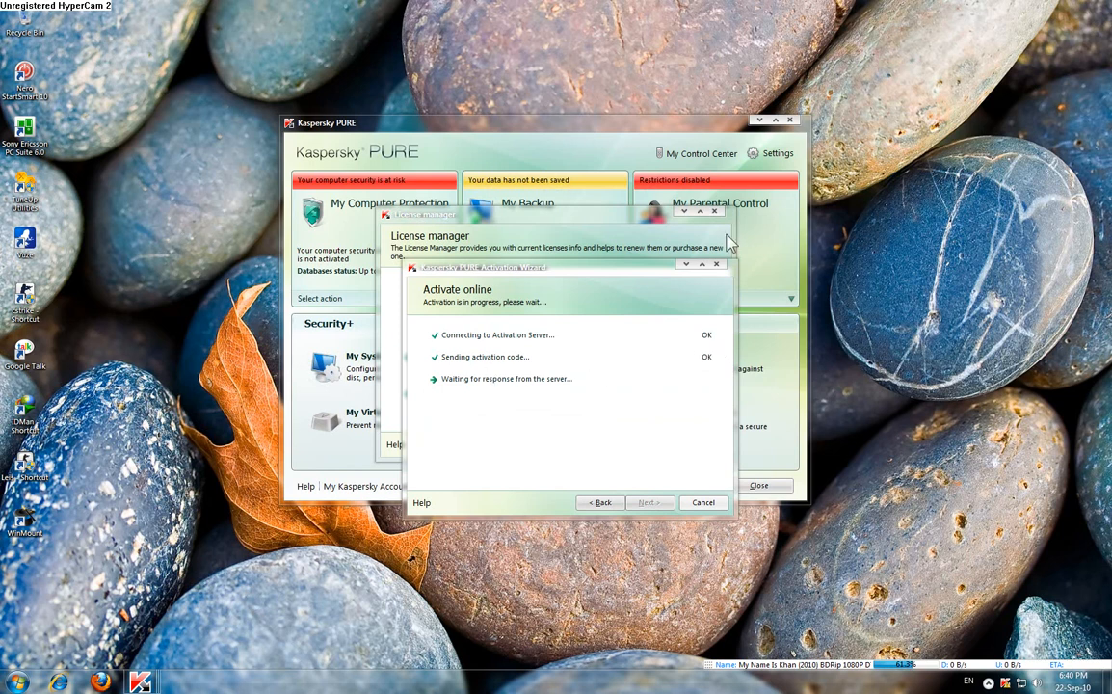
pyautogui.click(714, 212)
pyautogui.click(790, 121)
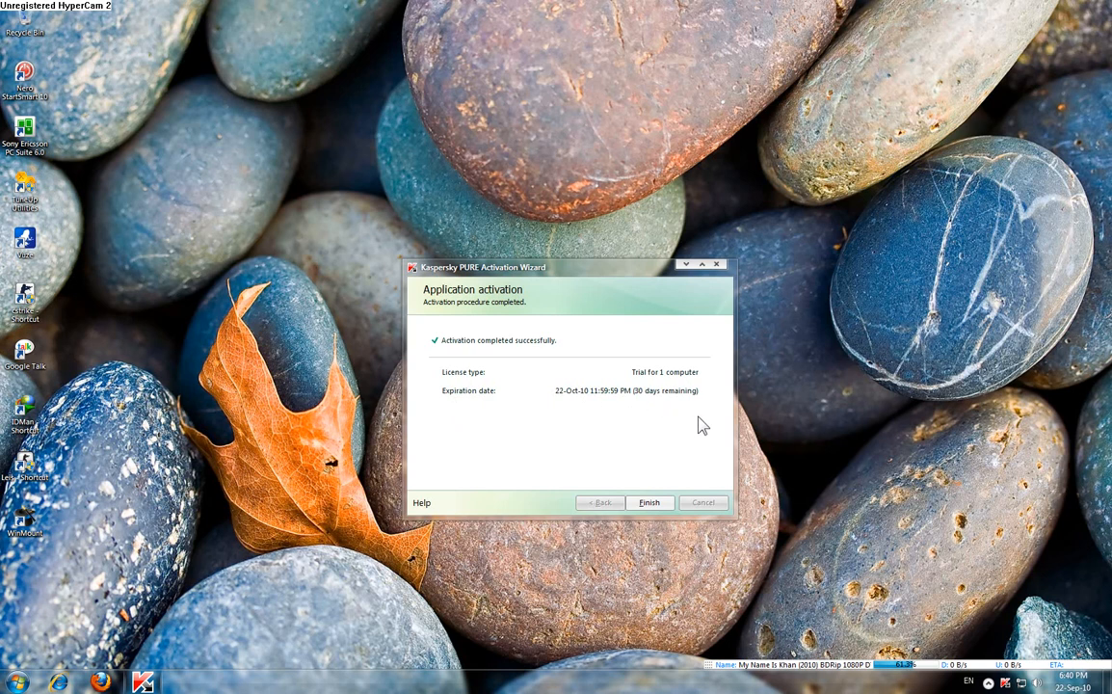
pyautogui.click(651, 503)
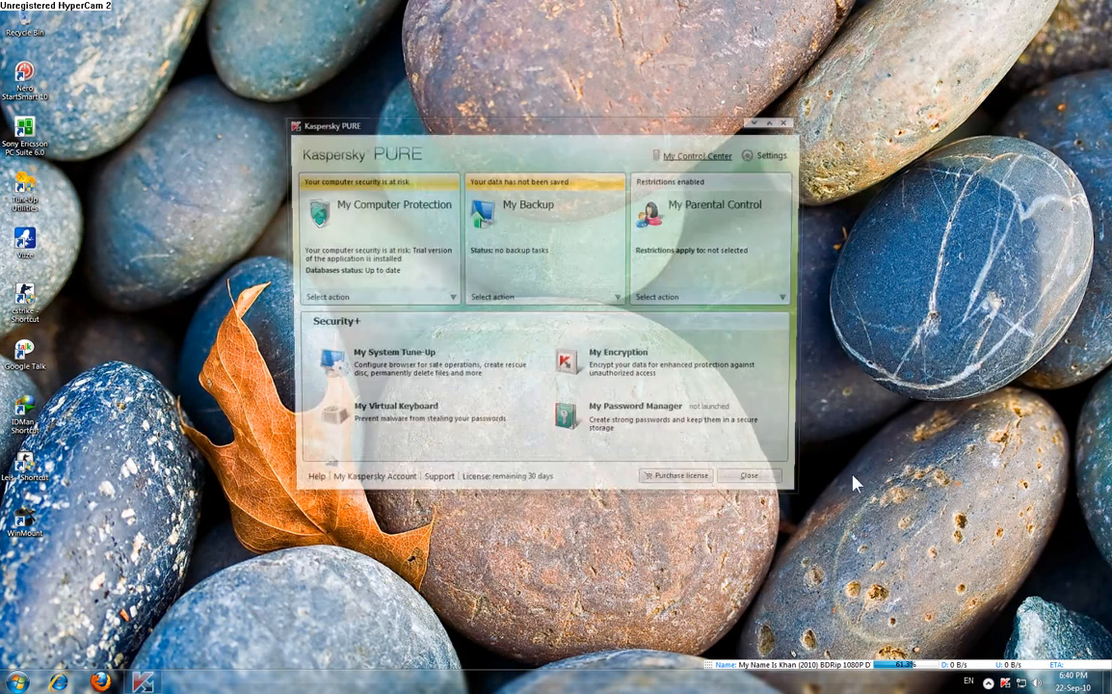
# Check the active license and its validity period in the License manager, and close it.
pyautogui.click(472, 486)
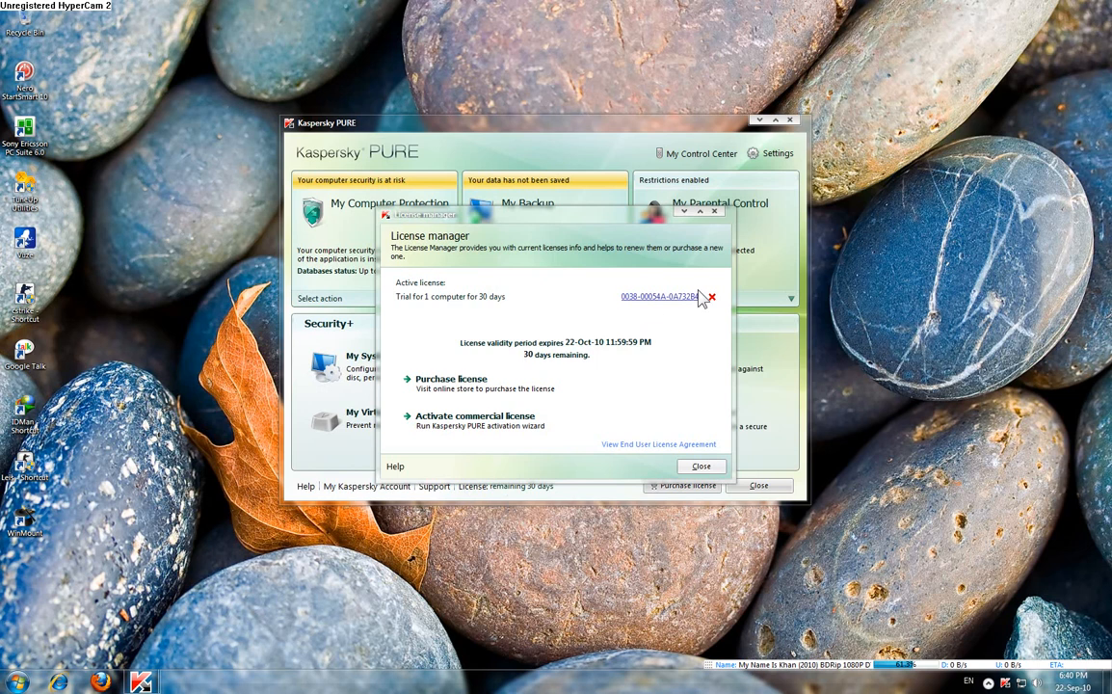
pyautogui.click(715, 212)
# Hide the trial version and Anti-Spam training messages in the protection state of My Computer Protection.
pyautogui.click(302, 221)
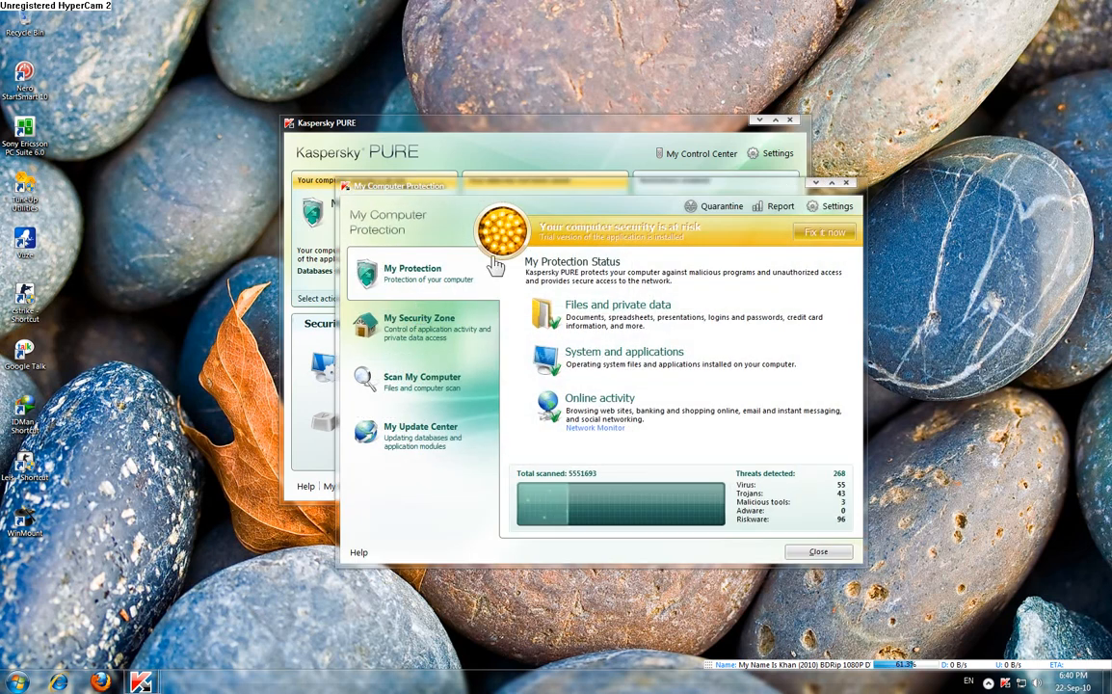
pyautogui.click(503, 233)
pyautogui.click(446, 266)
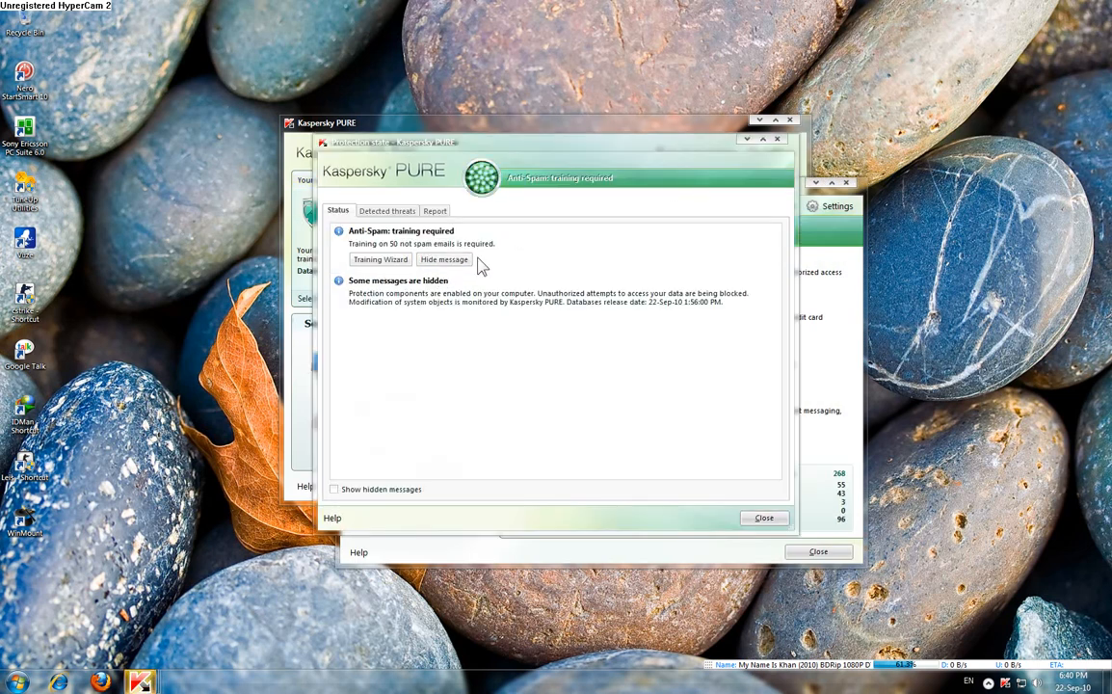
pyautogui.click(448, 260)
# View the detected threats in the protection state, and close all Kaspersky PURE windows.
pyautogui.click(387, 210)
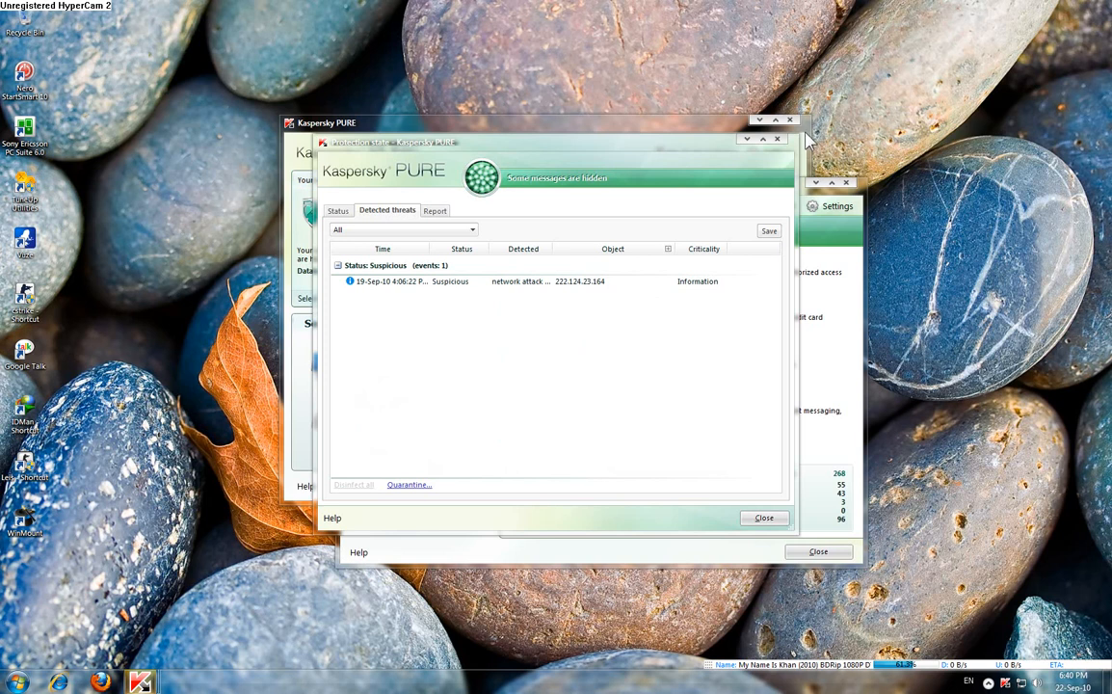
pyautogui.click(778, 140)
pyautogui.click(790, 121)
pyautogui.click(846, 183)
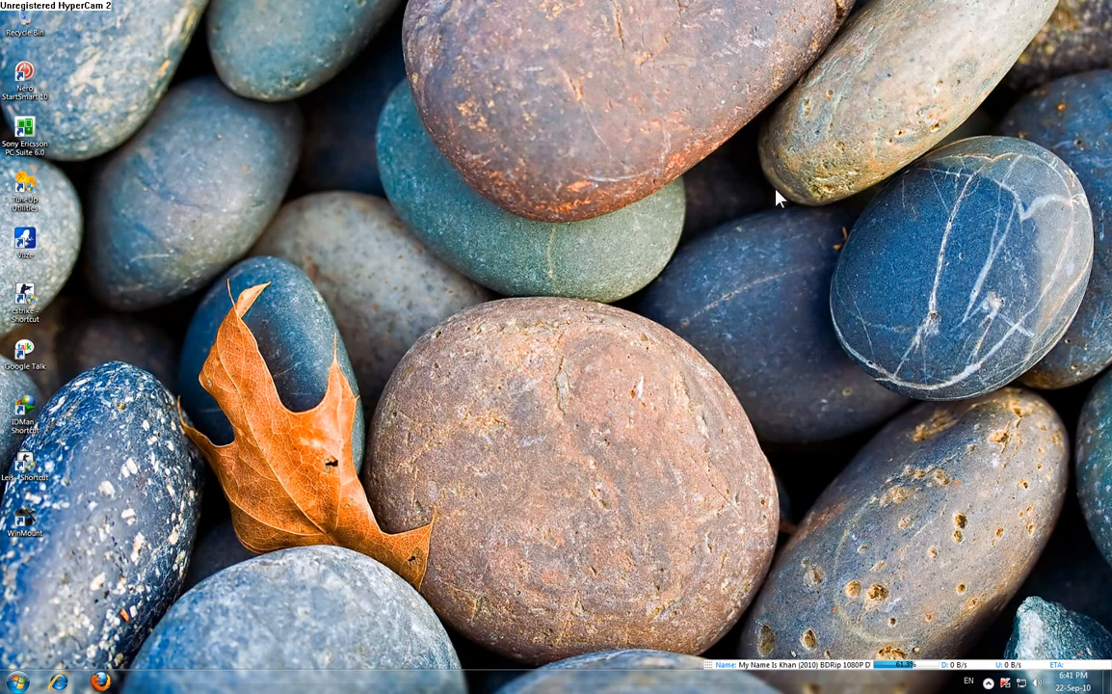